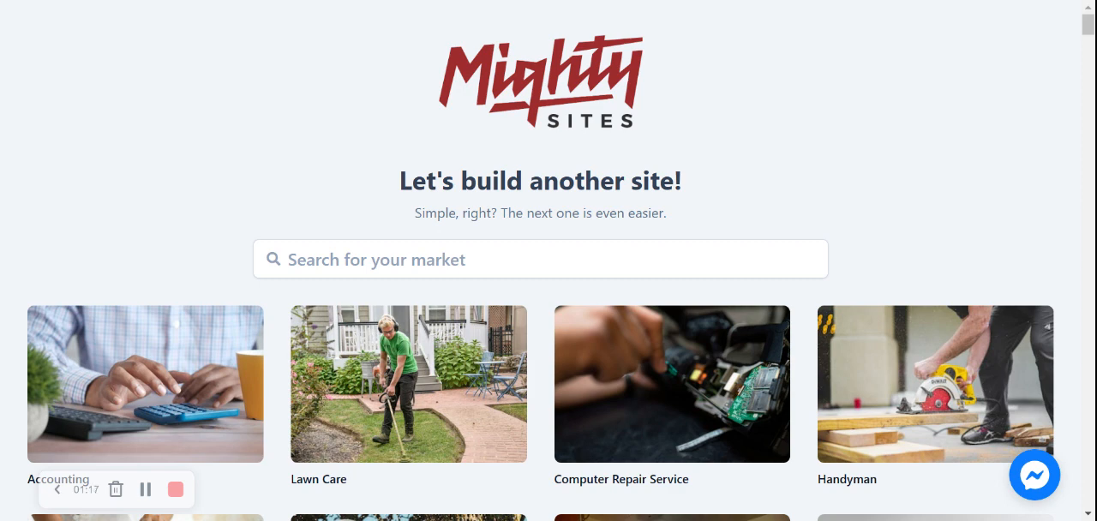
Search the markets for "gym" and choose the Gym market for the new site.
click(378, 259)
text(gym)
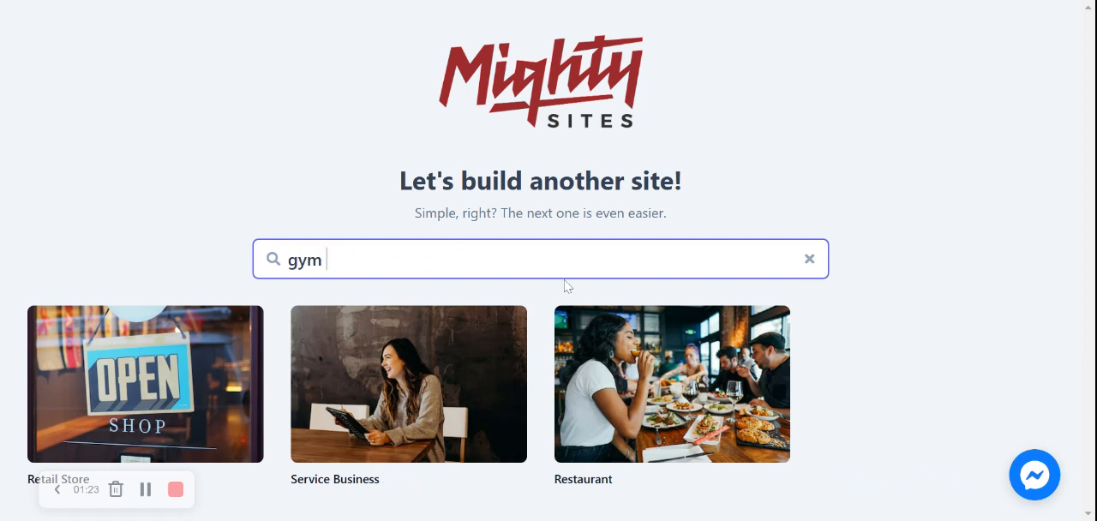
key(BackSpace)
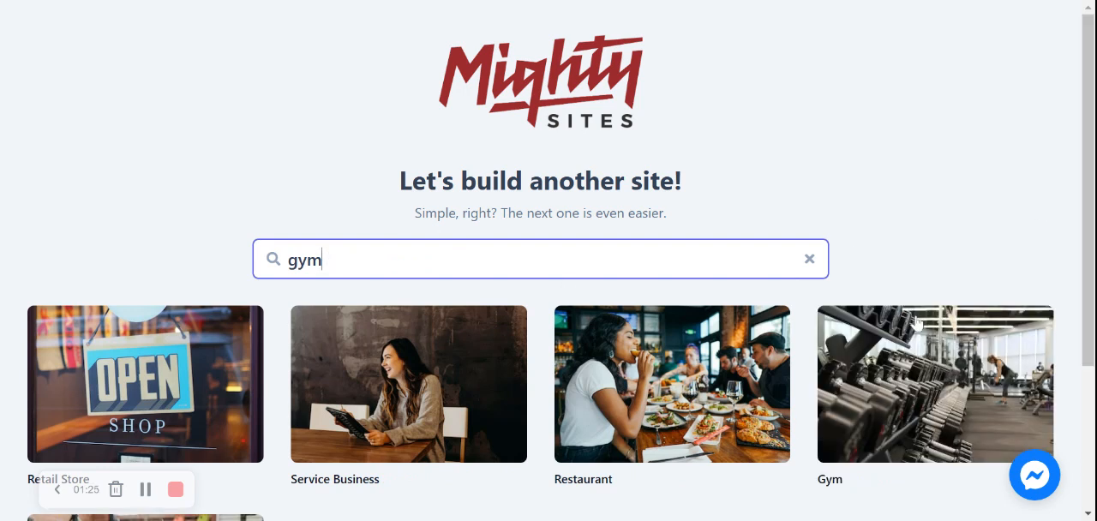
click(891, 386)
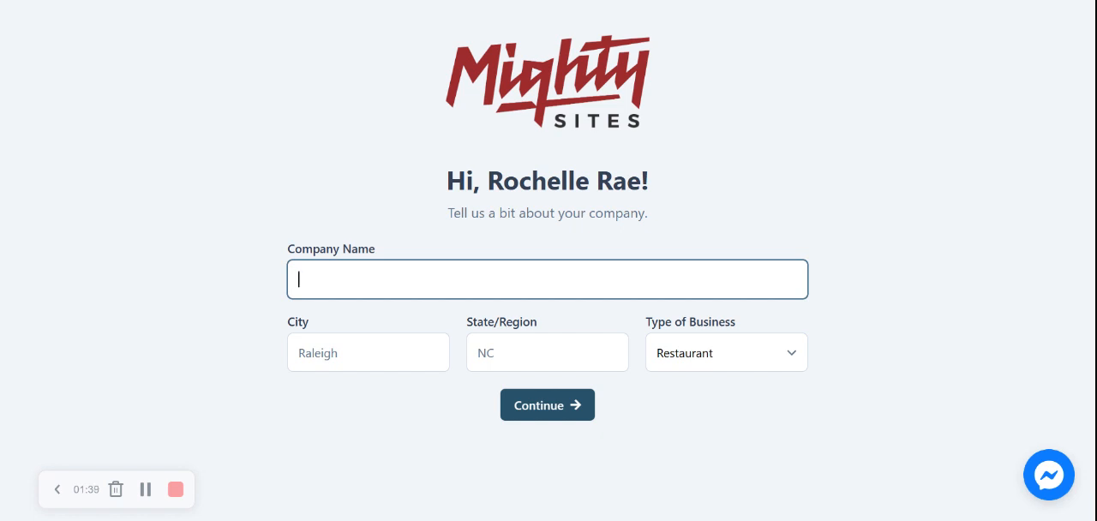
Enter Rochelle's Gym as the company name and Denver as the city.
text(Rochelle's Gym)
key(Tab)
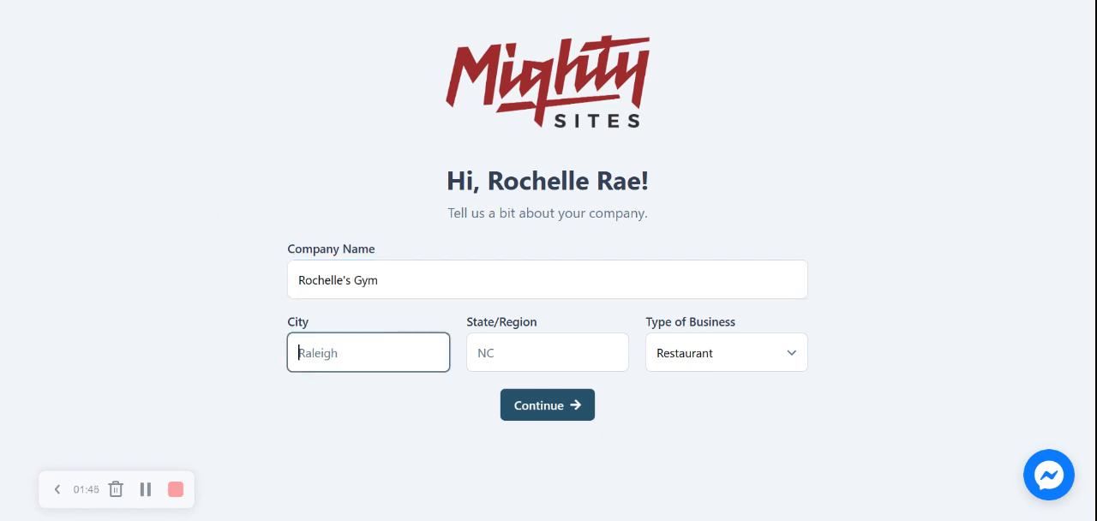
text(Denever)
key(Tab)
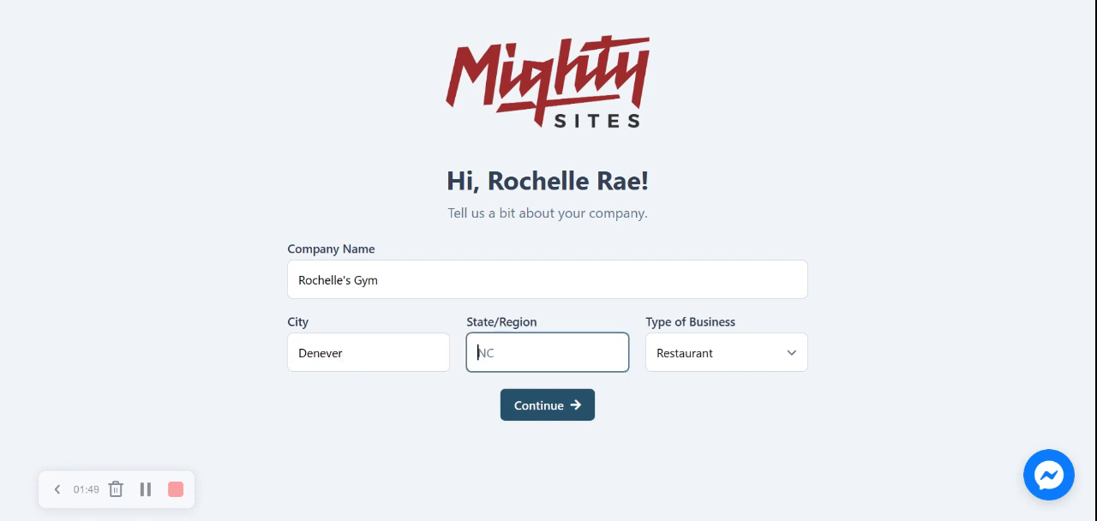
click(351, 357)
key(BackSpace)
key(BackSpace)
key(BackSpace)
key(BackSpace)
text(ver)
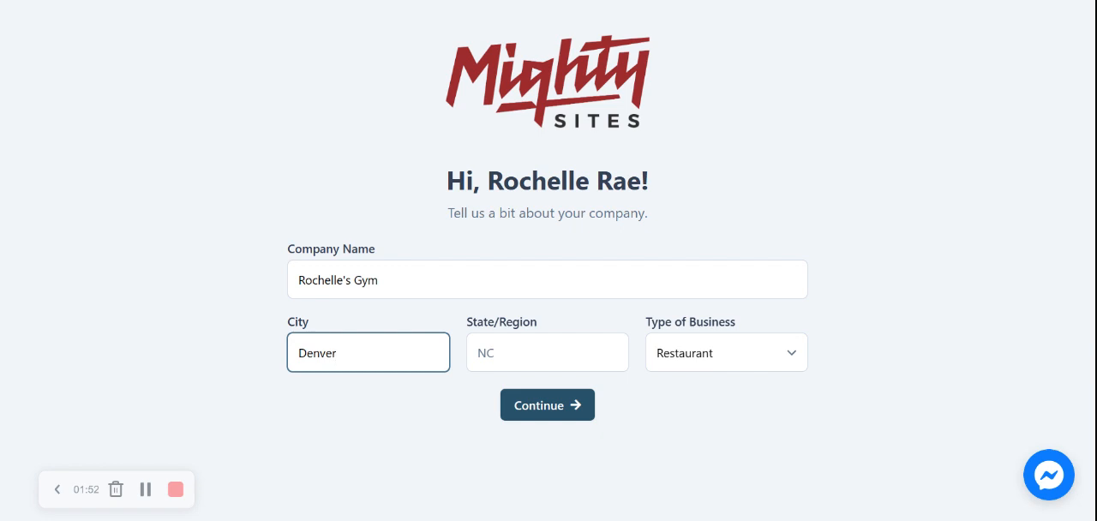
Set the state to Colorado and the type of business to Service, and continue to the generated site.
key(Tab)
text(Colo)
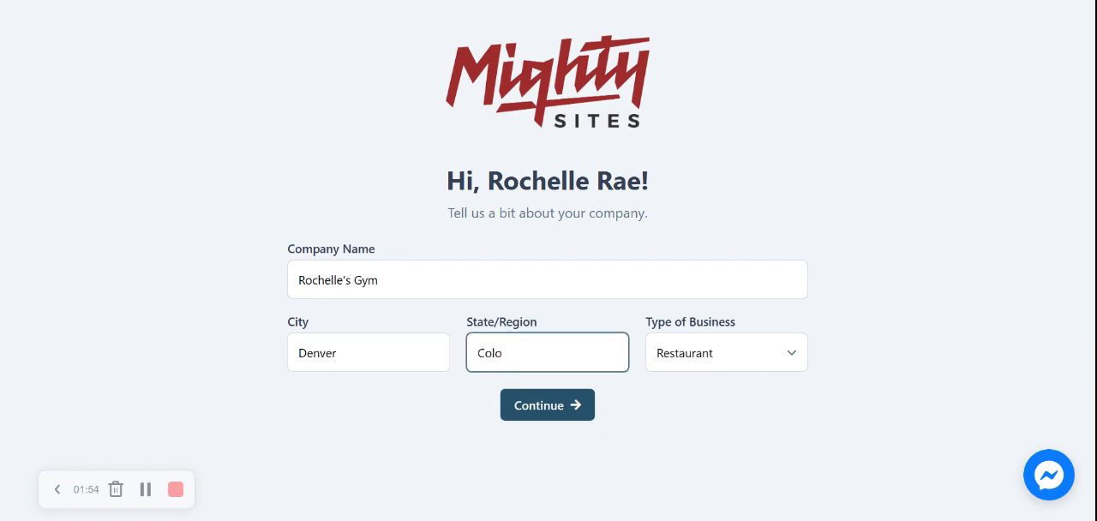
click(527, 378)
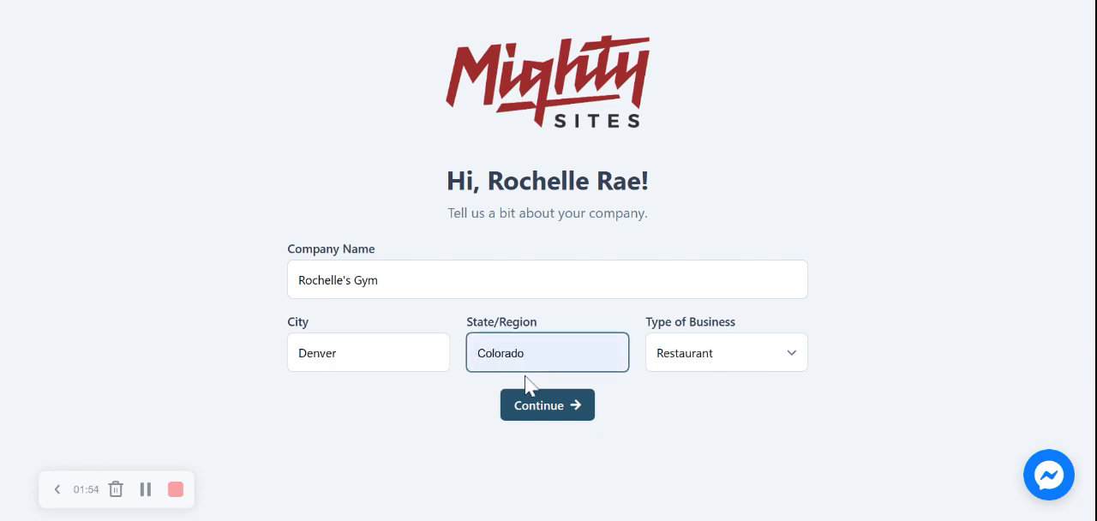
click(710, 351)
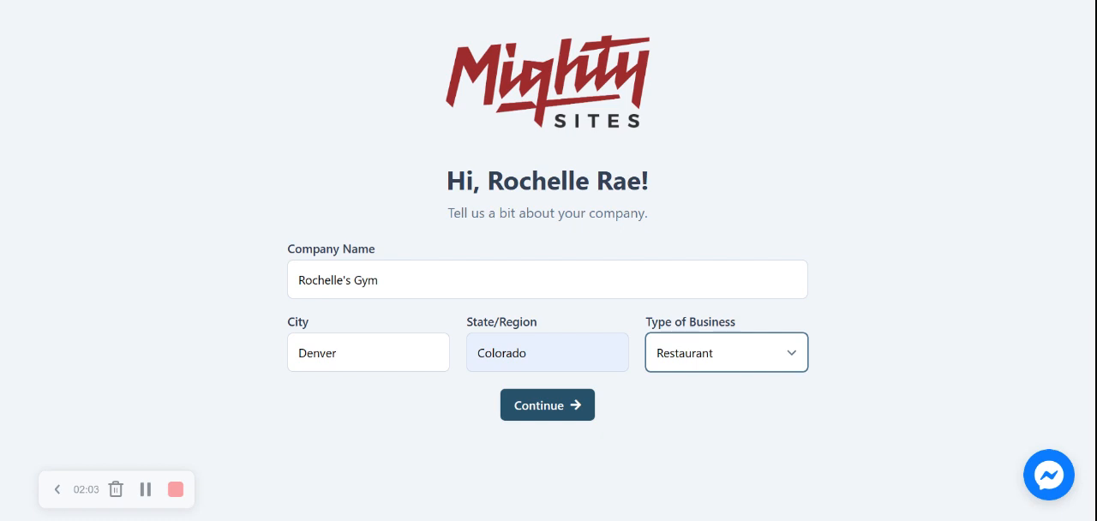
click(661, 405)
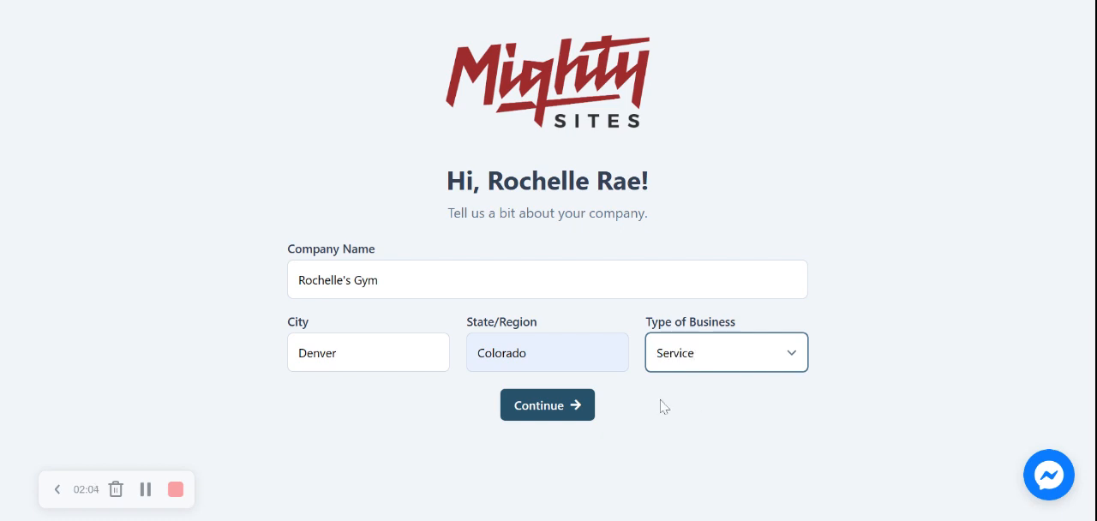
click(540, 417)
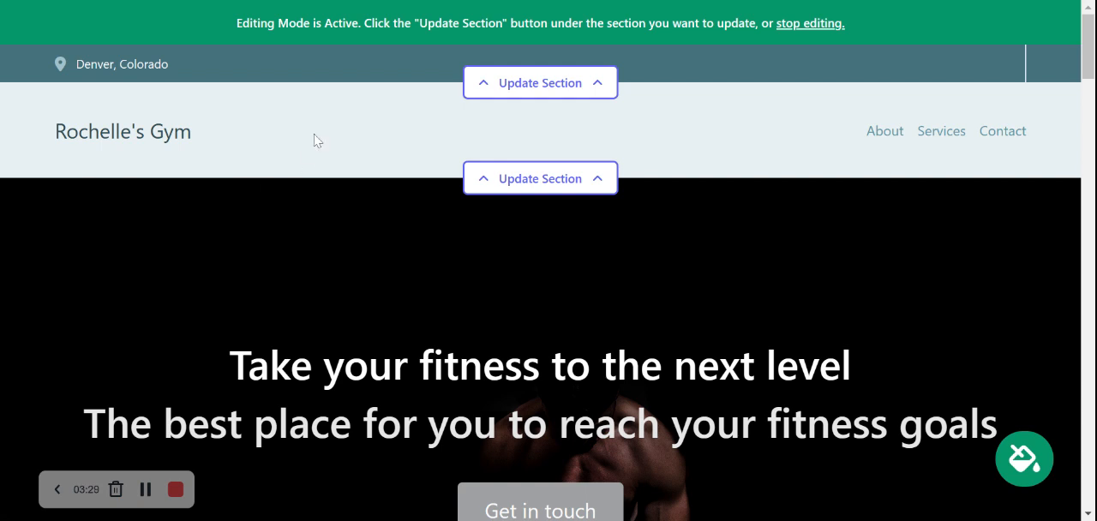
In the contact bar's location details, enter the organization email and set it to show on the site.
click(581, 96)
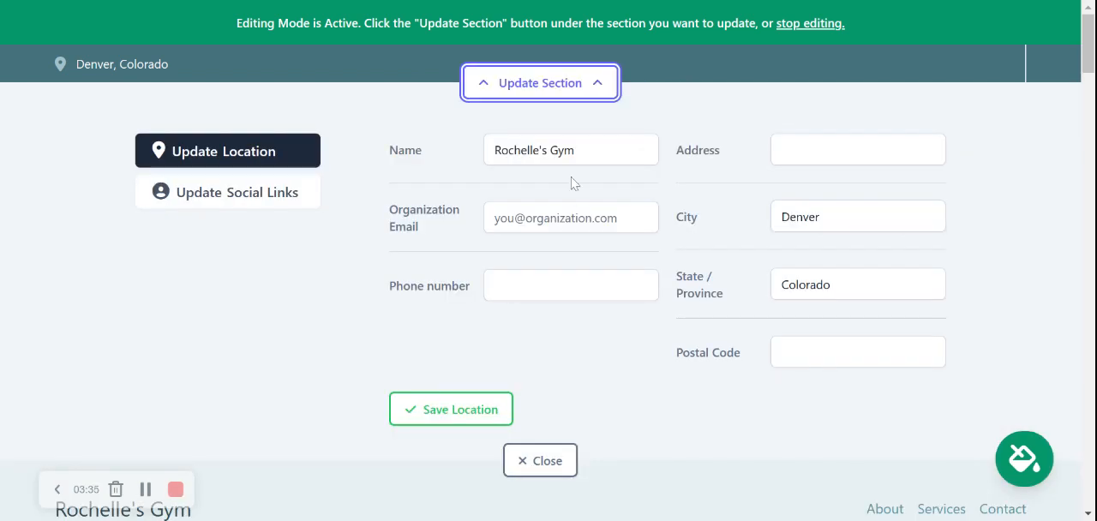
click(532, 218)
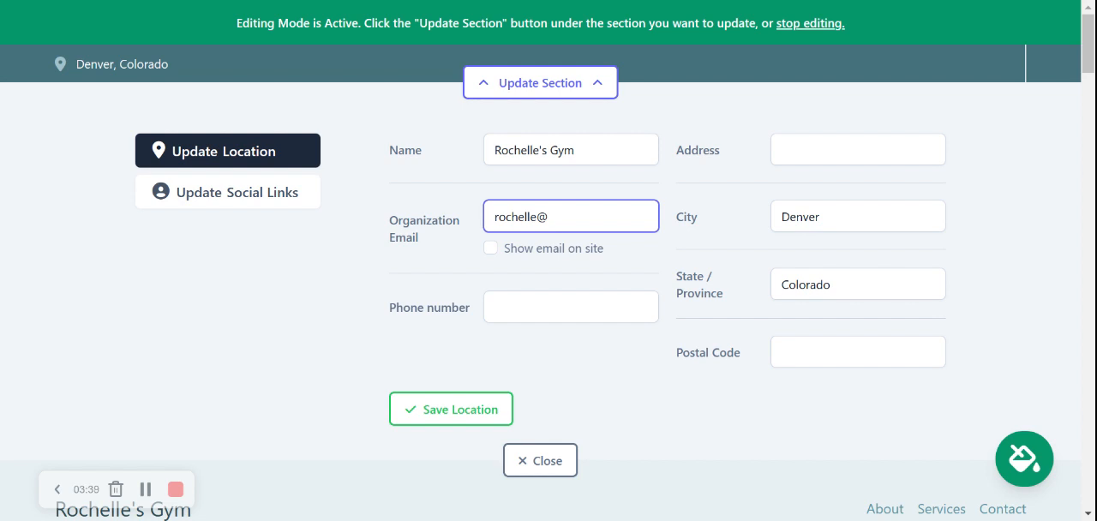
click(490, 248)
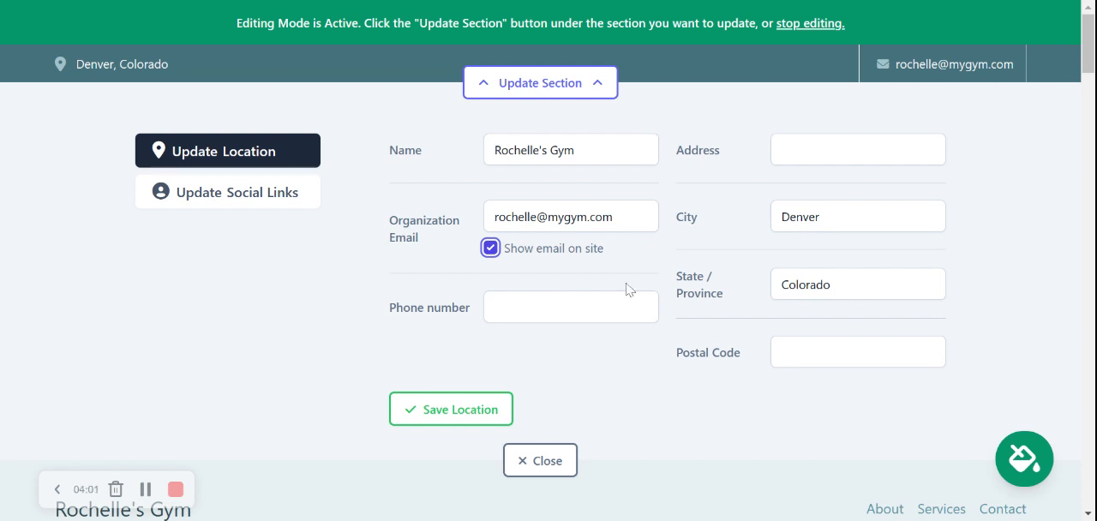
Enter the gym's phone number in the location details.
click(600, 307)
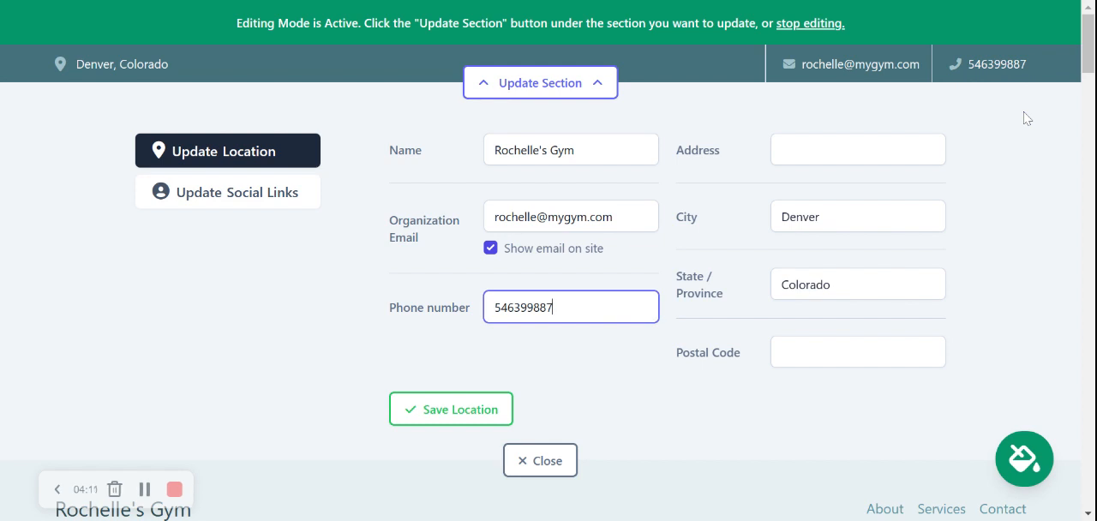
Fill in the gym's street address and postal code, and save the location.
key(Tab)
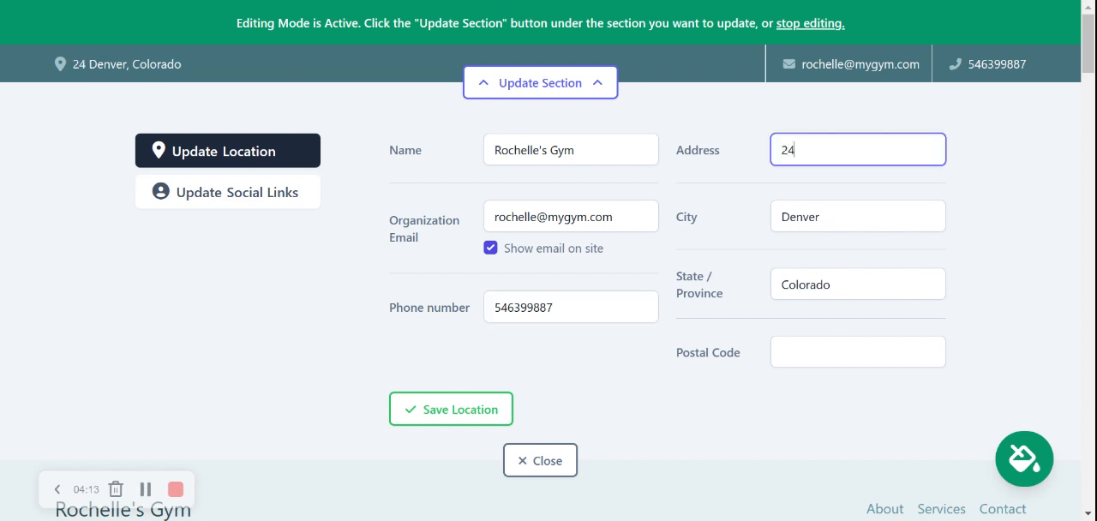
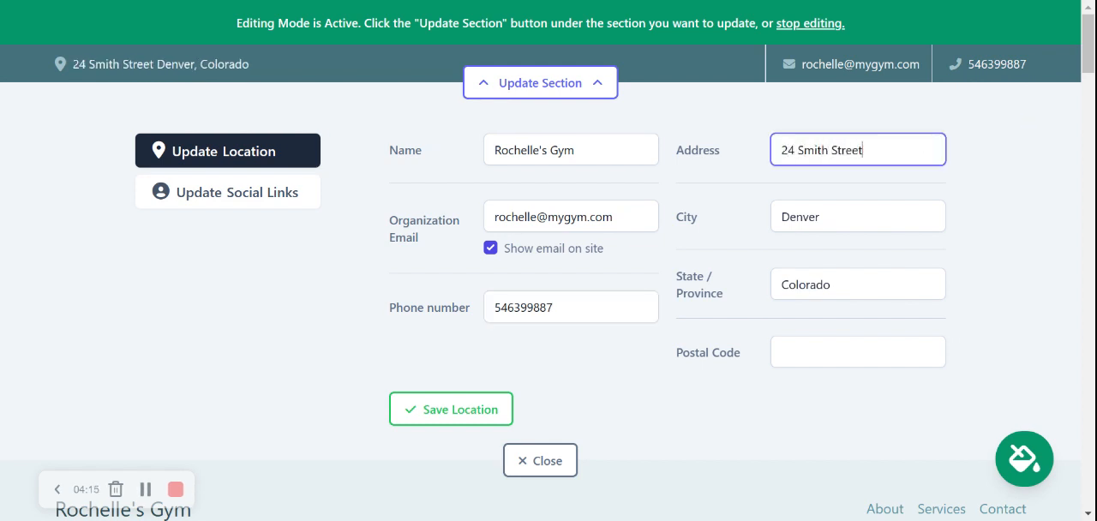
key(Tab)
key(Tab)
key(Tab)
text(40556)
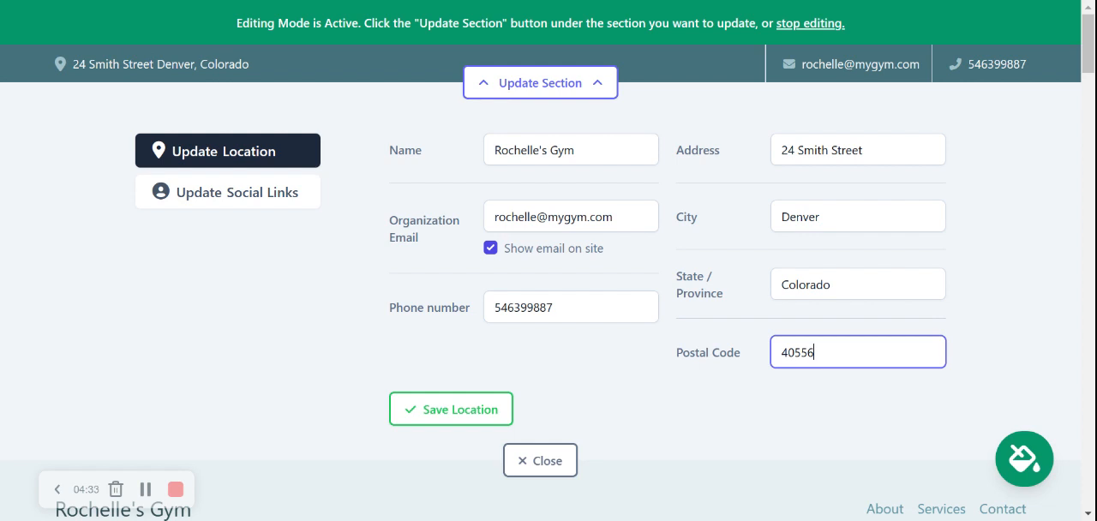
click(480, 412)
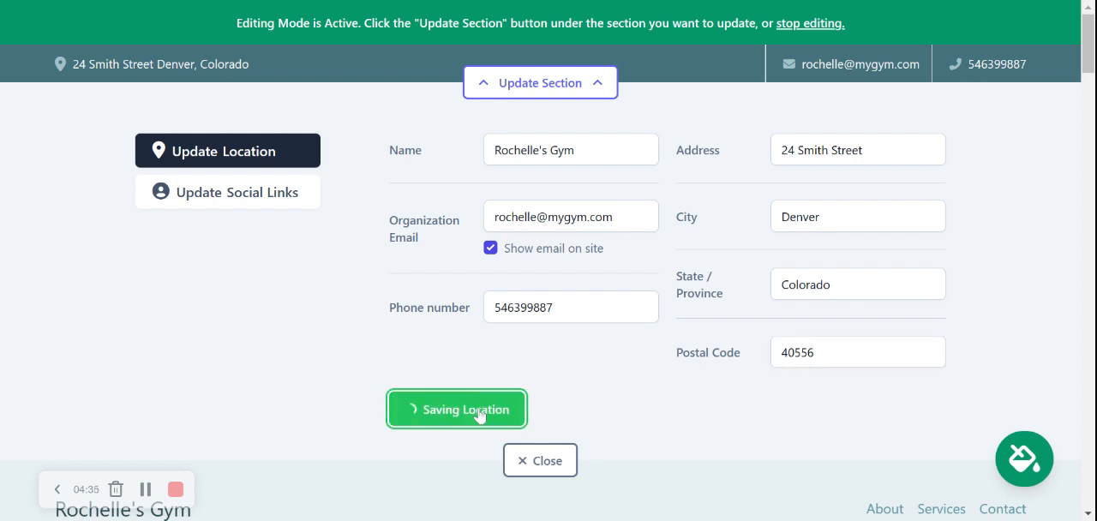
In the contact bar's social links, set the Instagram account to mightysites and save.
click(256, 195)
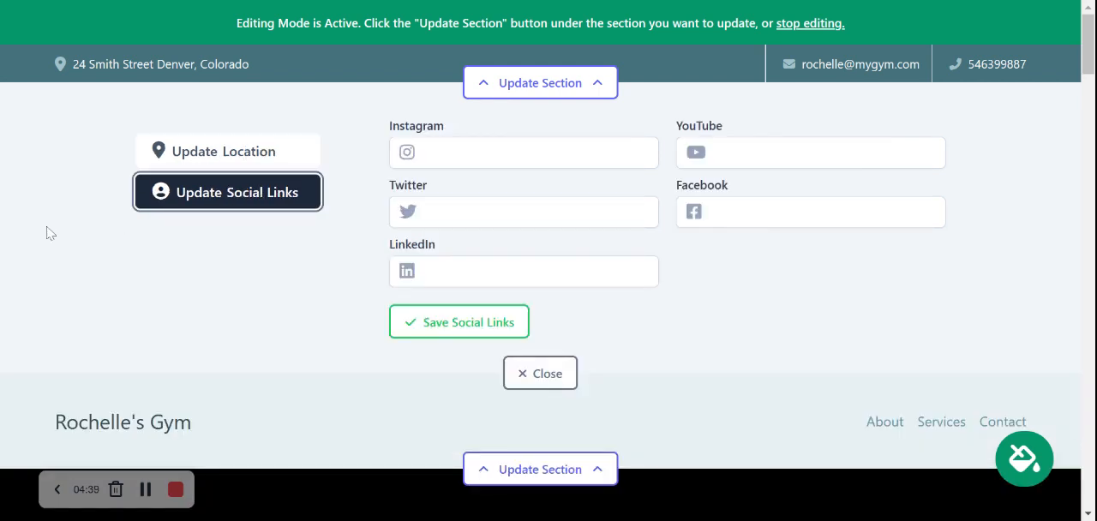
click(446, 153)
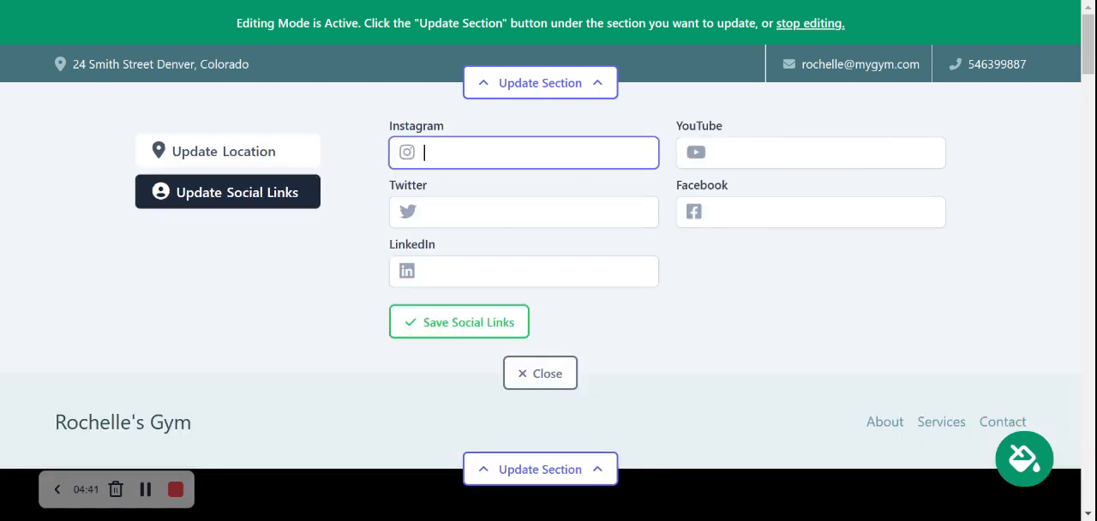
text(mightyse)
key(BackSpace)
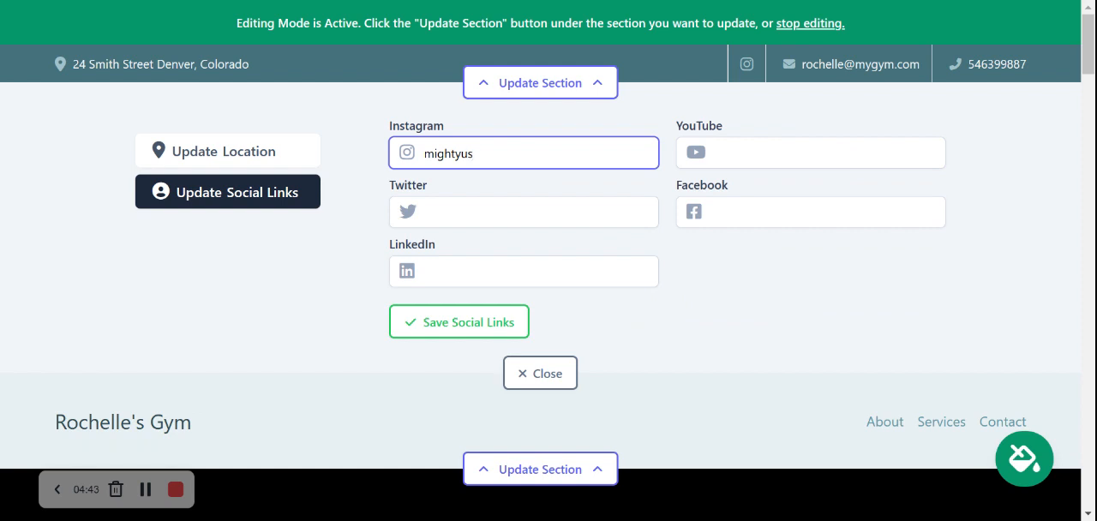
text(ites)
key(Return)
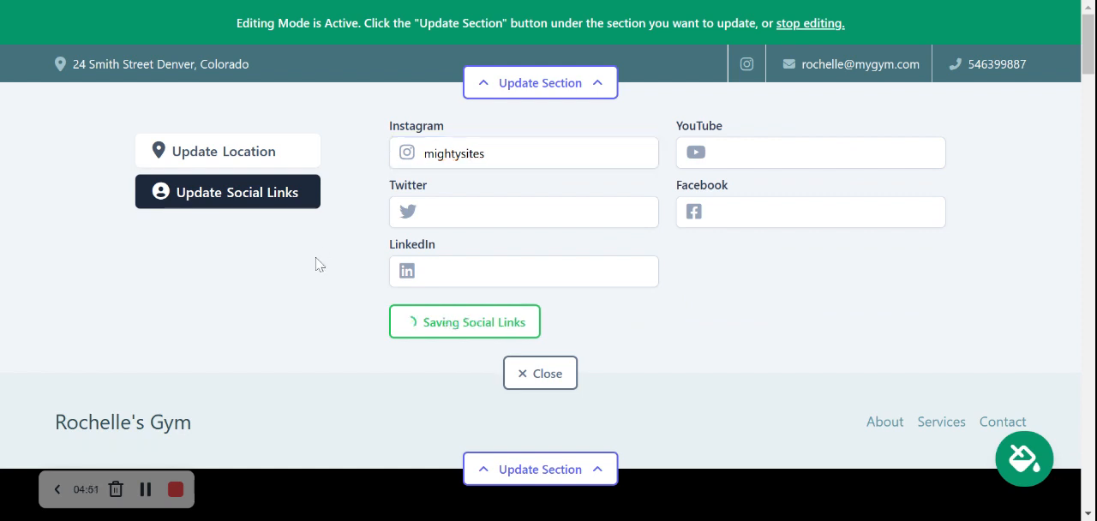
Set the Twitter account to mightysites_usa, save the social links and close the contact bar's editor.
click(431, 216)
text(mighty)
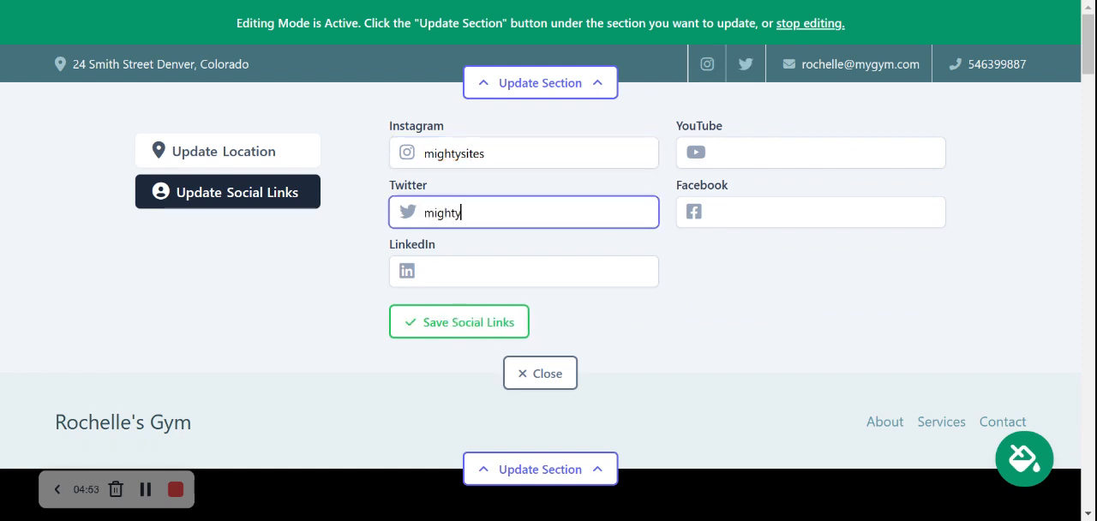
text(sites usa)
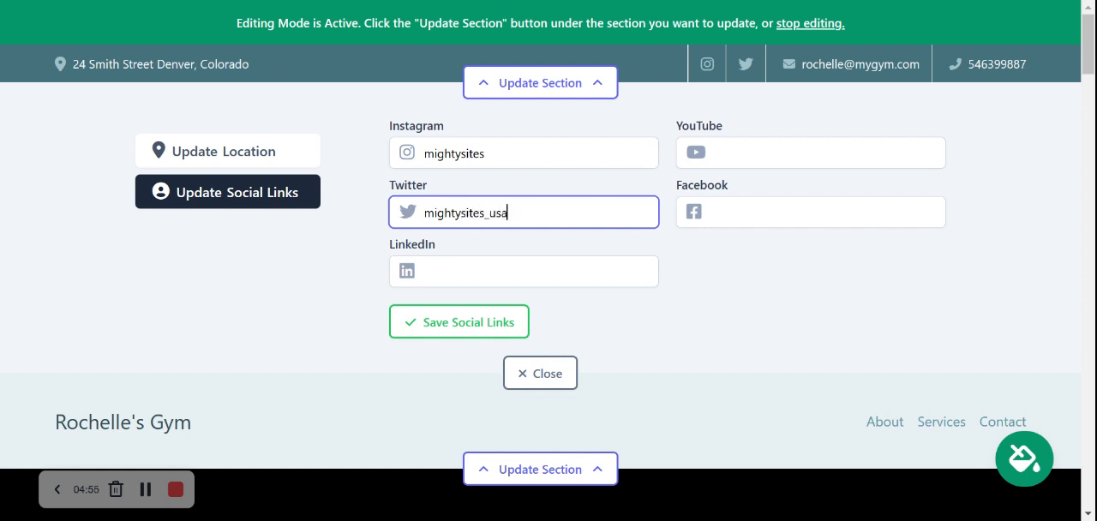
key(Return)
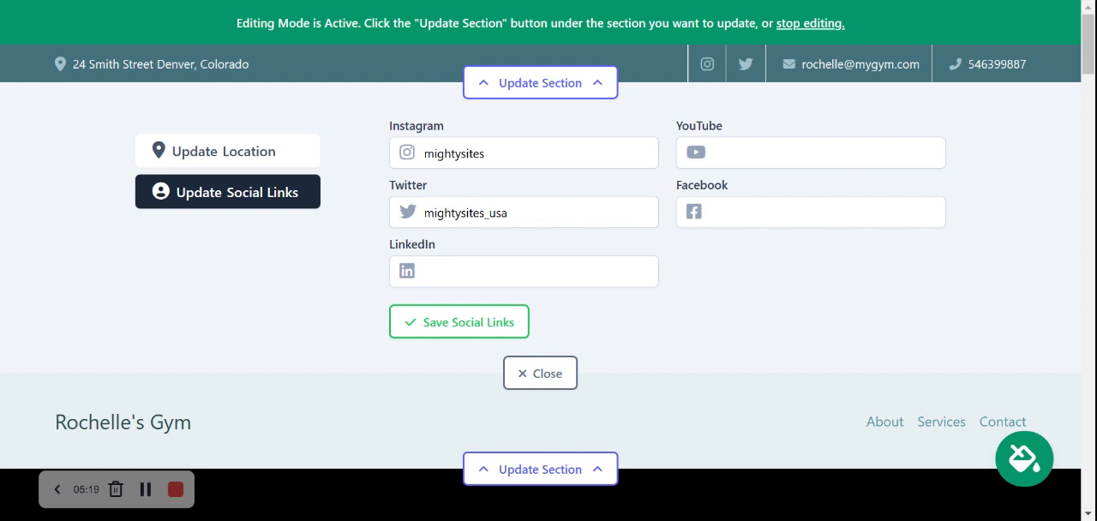
click(494, 317)
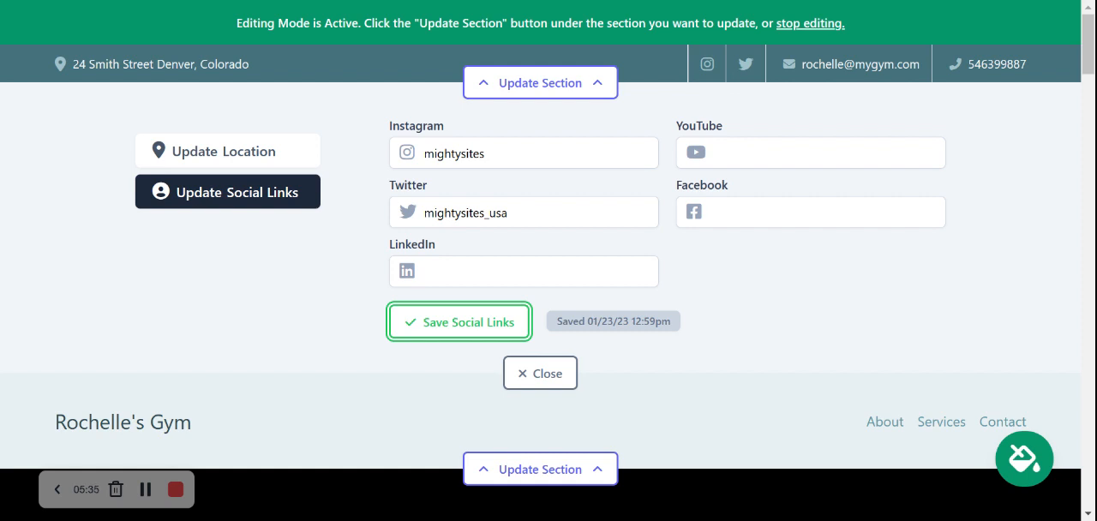
click(549, 386)
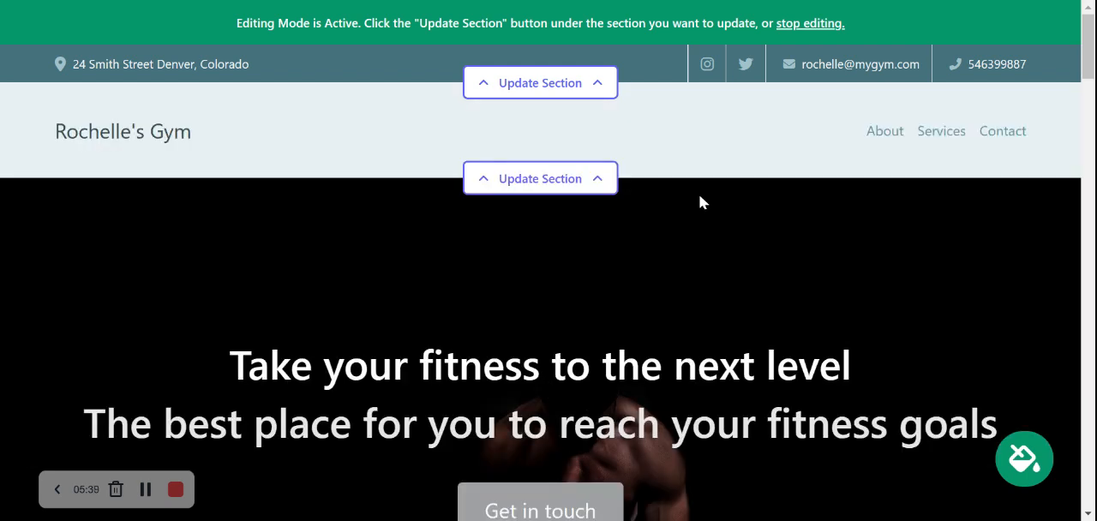
Open the logo settings of the site's header section, save them without uploading an image, and close the editor.
click(587, 179)
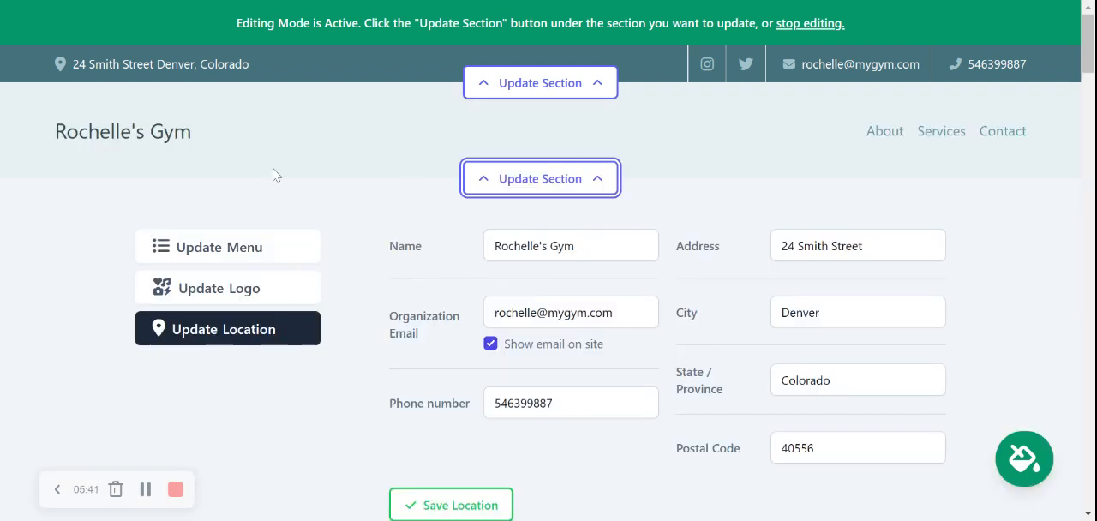
click(261, 290)
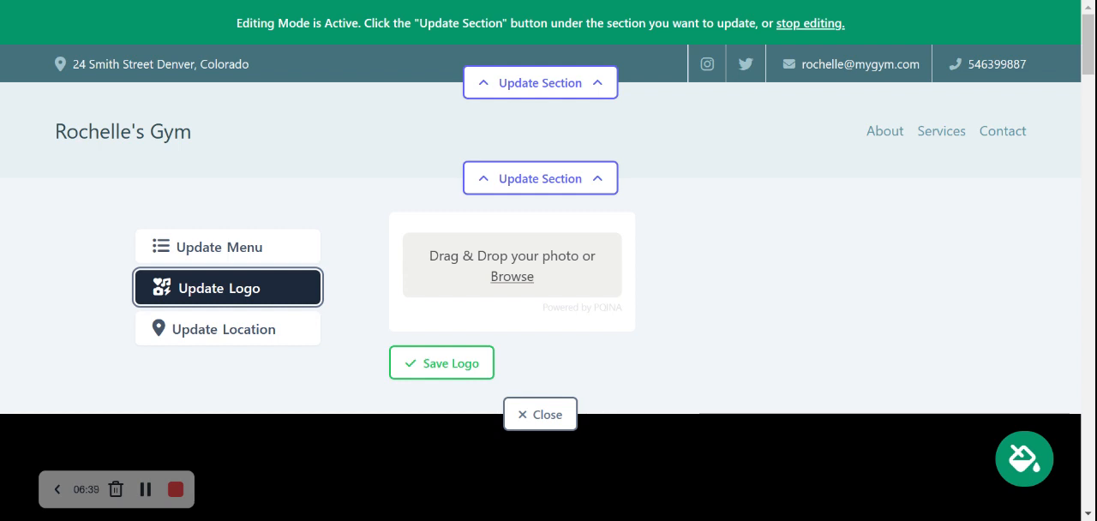
click(449, 359)
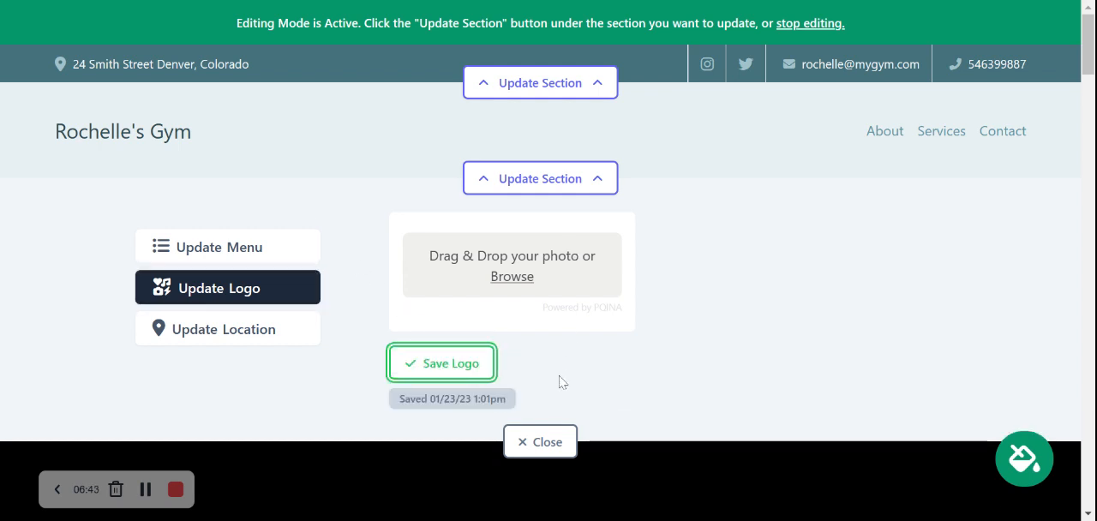
click(557, 446)
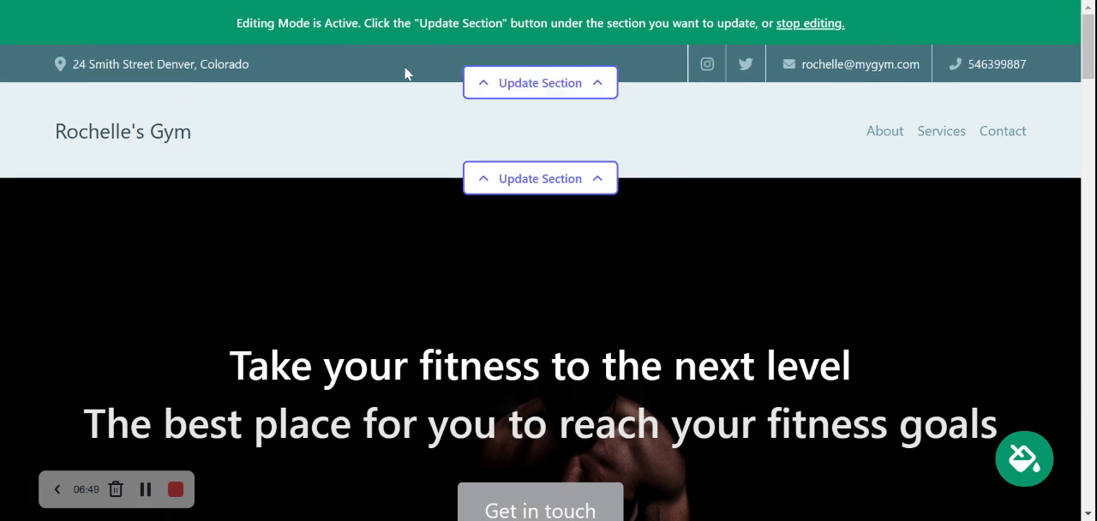
scroll(541, 261, down, 7)
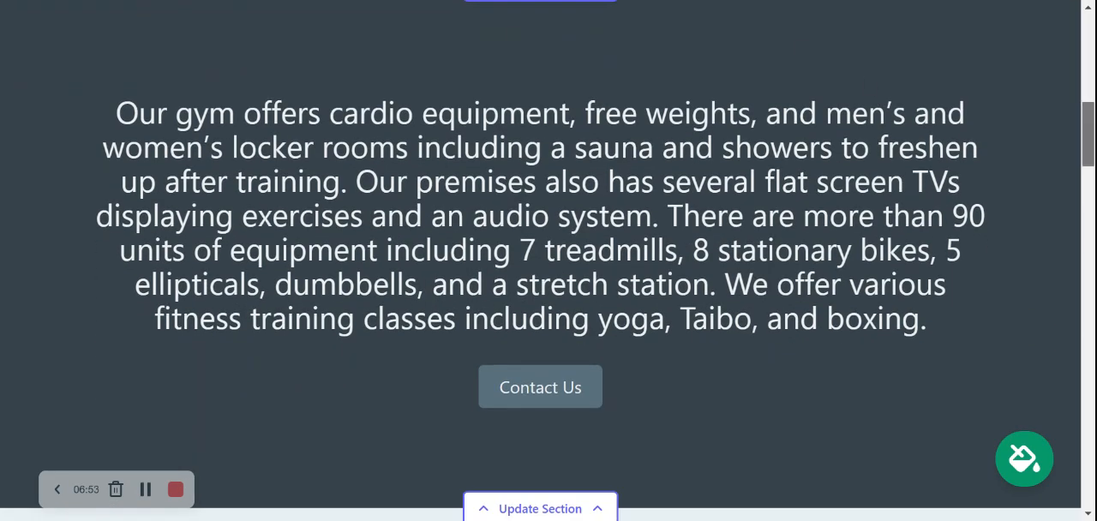
scroll(541, 261, down, 9)
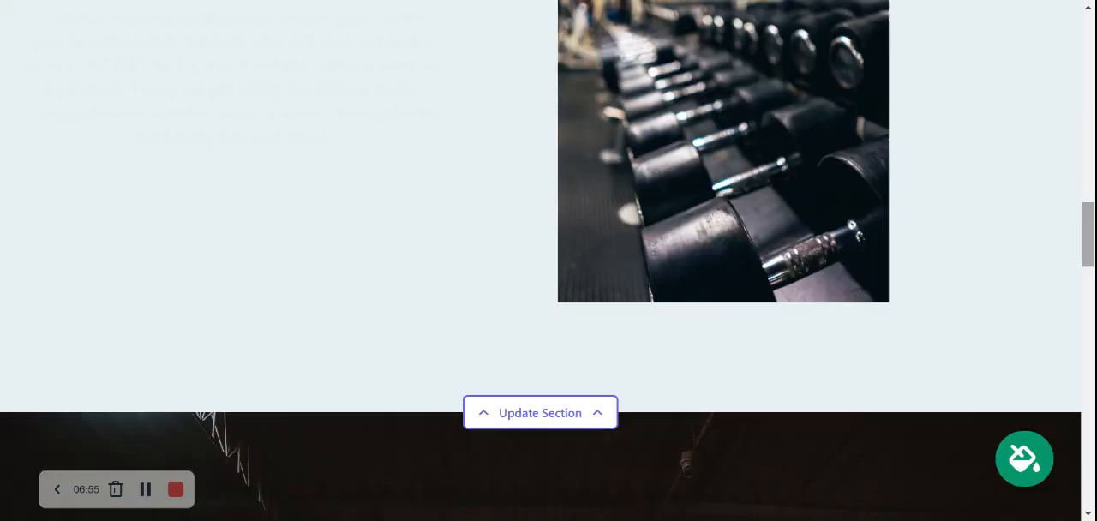
scroll(541, 261, down, 8)
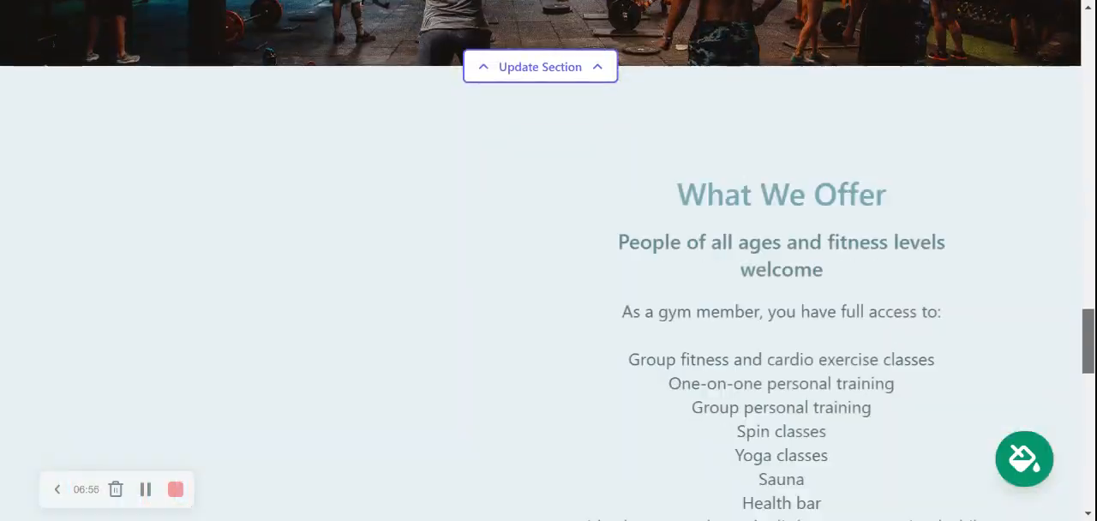
drag(1087, 341, 1088, 46)
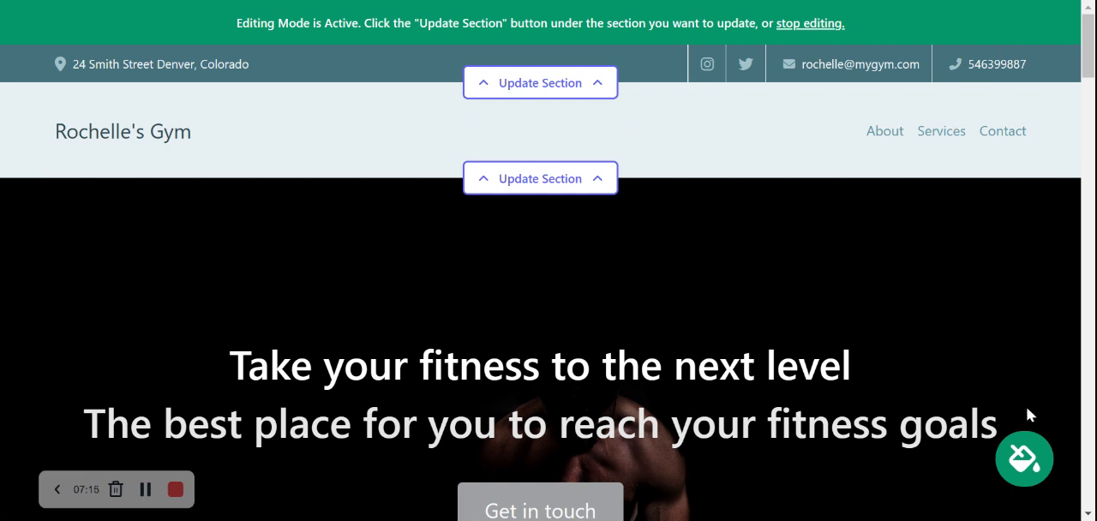
Open the theme picker, browse to the last set of themes and preview the blue and white theme on the page.
click(1025, 481)
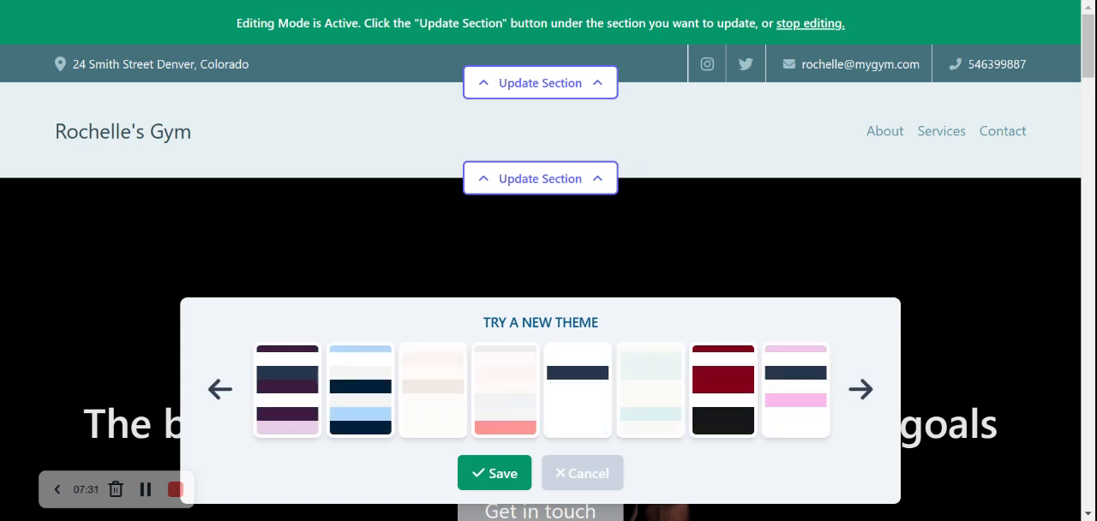
click(860, 389)
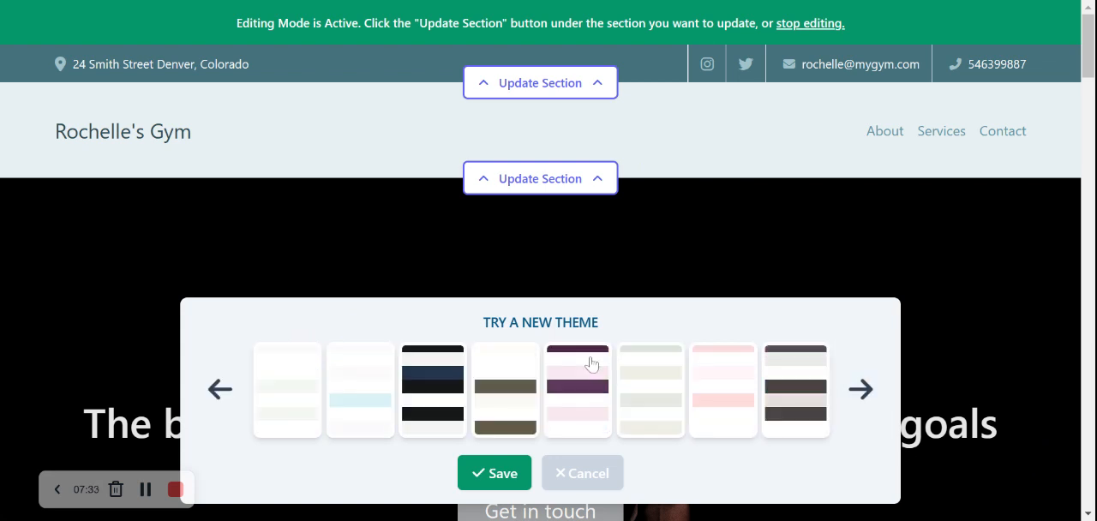
click(863, 389)
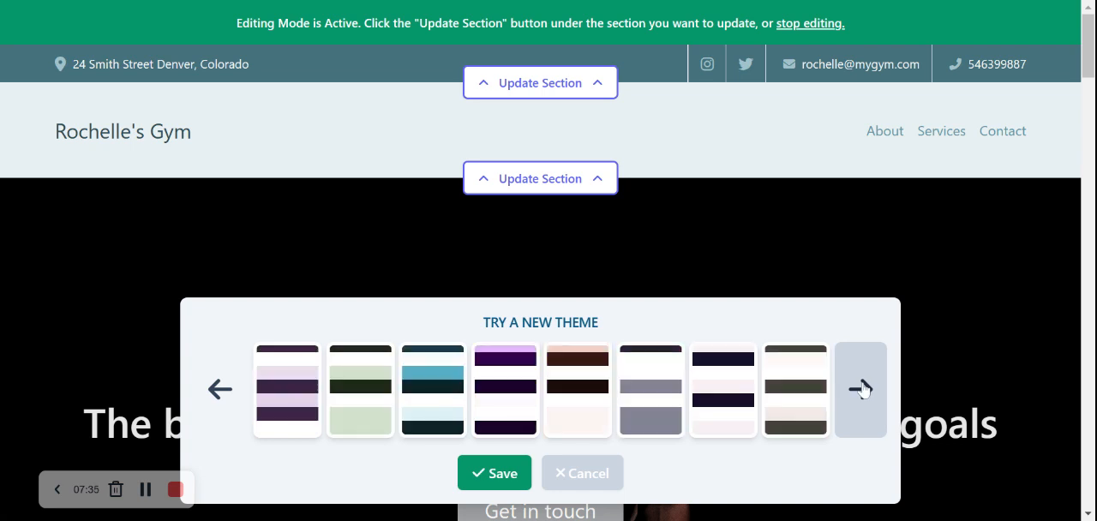
click(863, 389)
click(862, 389)
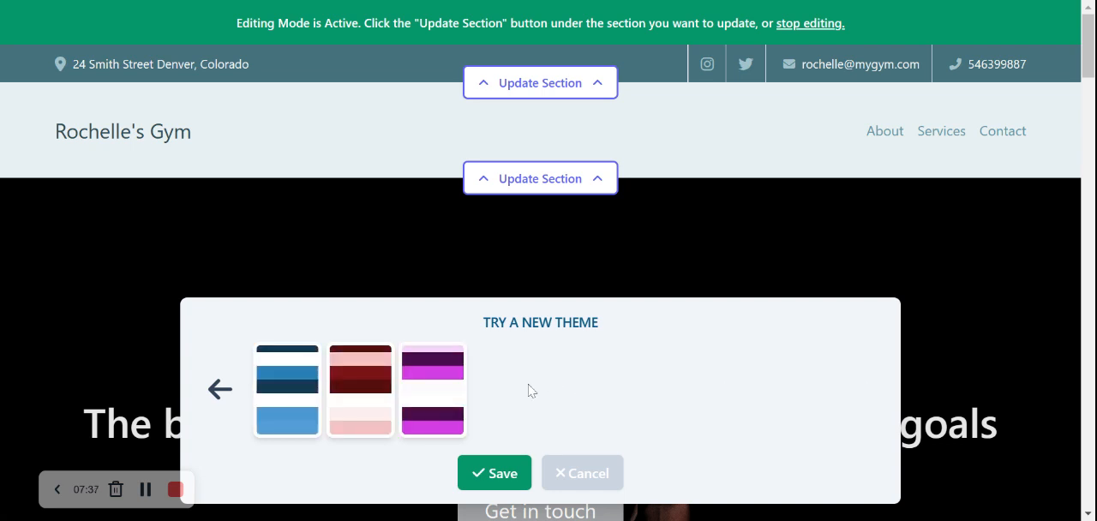
click(291, 377)
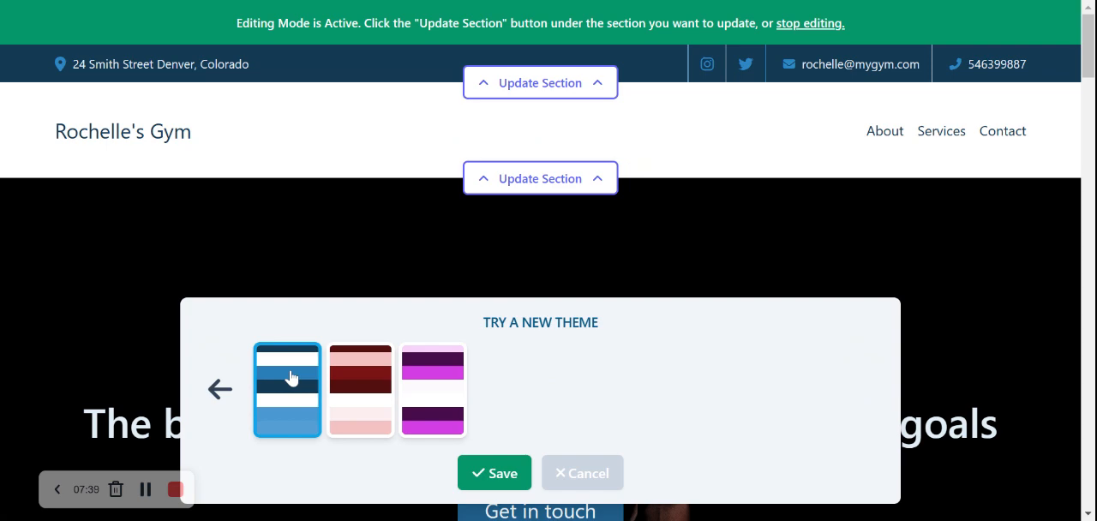
scroll(292, 377, down, 3)
scroll(292, 377, up, 2)
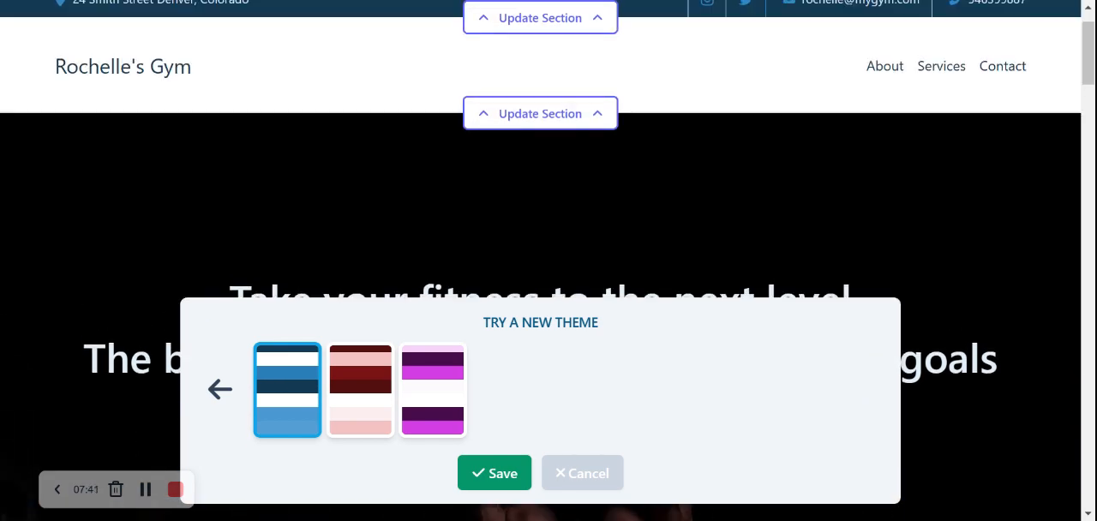
Preview the dark red and pink theme and the purple and magenta theme on the page for comparison.
click(382, 385)
scroll(419, 395, down, 1)
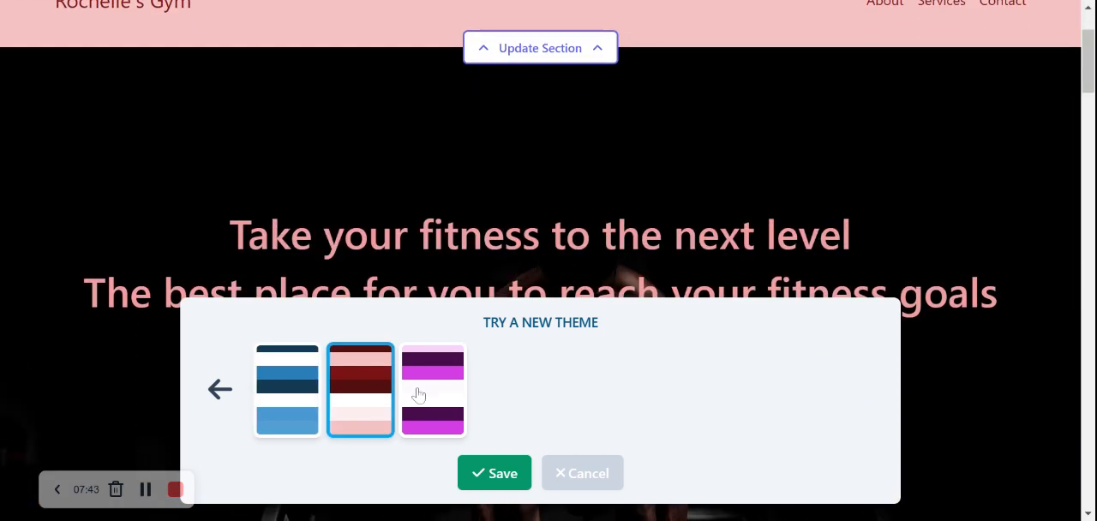
click(418, 394)
scroll(418, 395, down, 4)
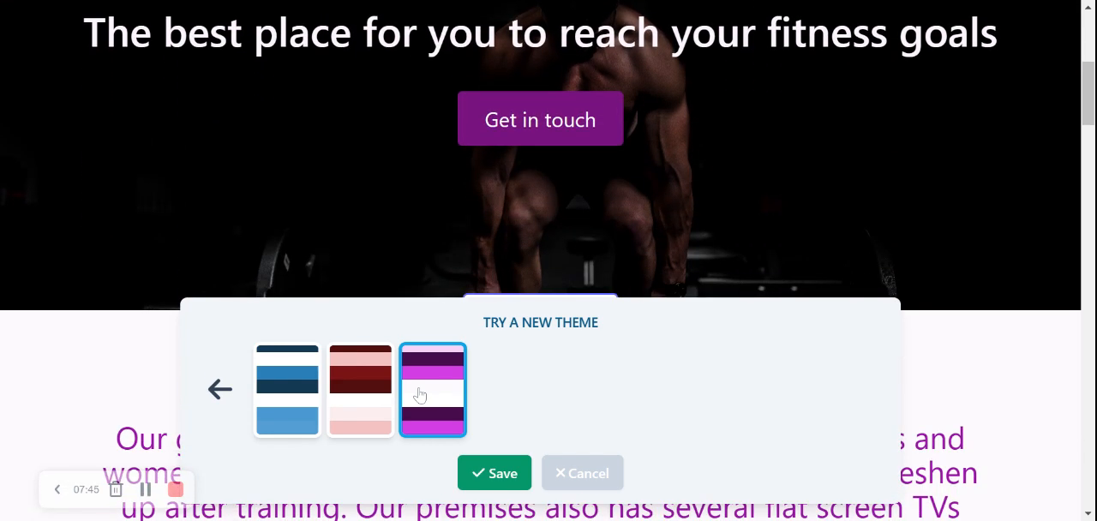
Apply the dark red and pink theme to the website and save it.
click(358, 401)
scroll(360, 402, down, 1)
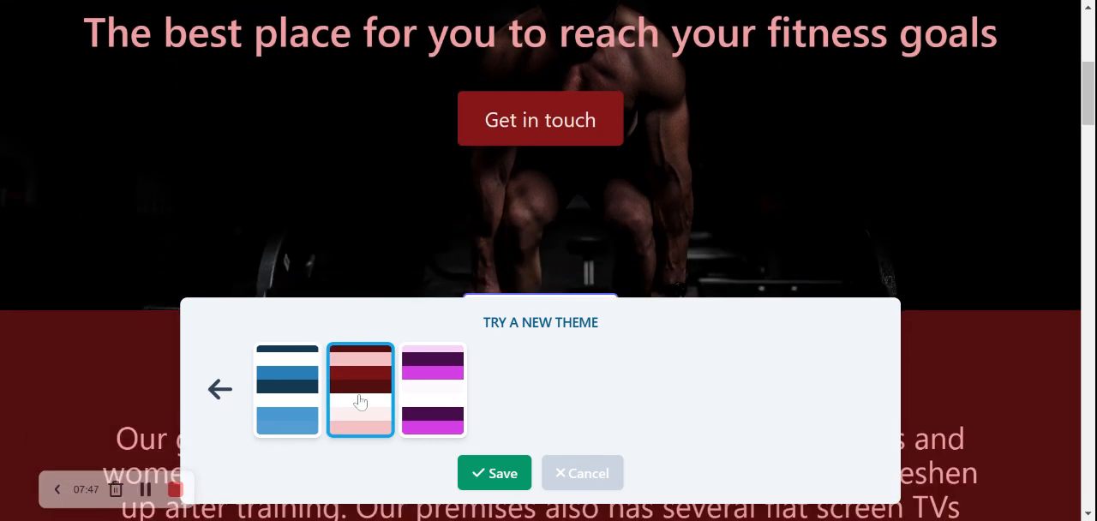
click(483, 467)
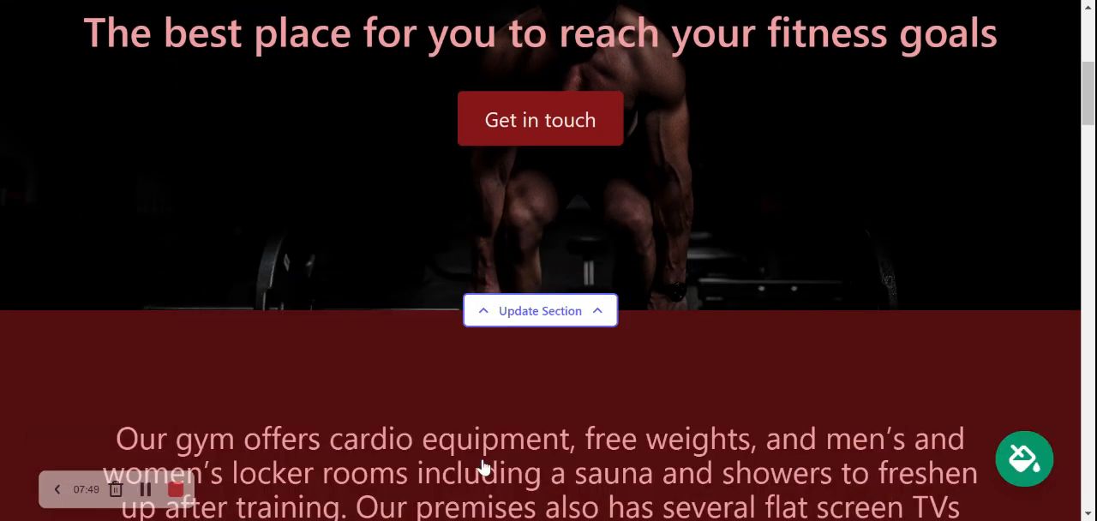
Open the image settings of the hero section and search its photo library for "Gym".
scroll(482, 467, up, 3)
scroll(540, 261, up, 2)
scroll(540, 260, down, 2)
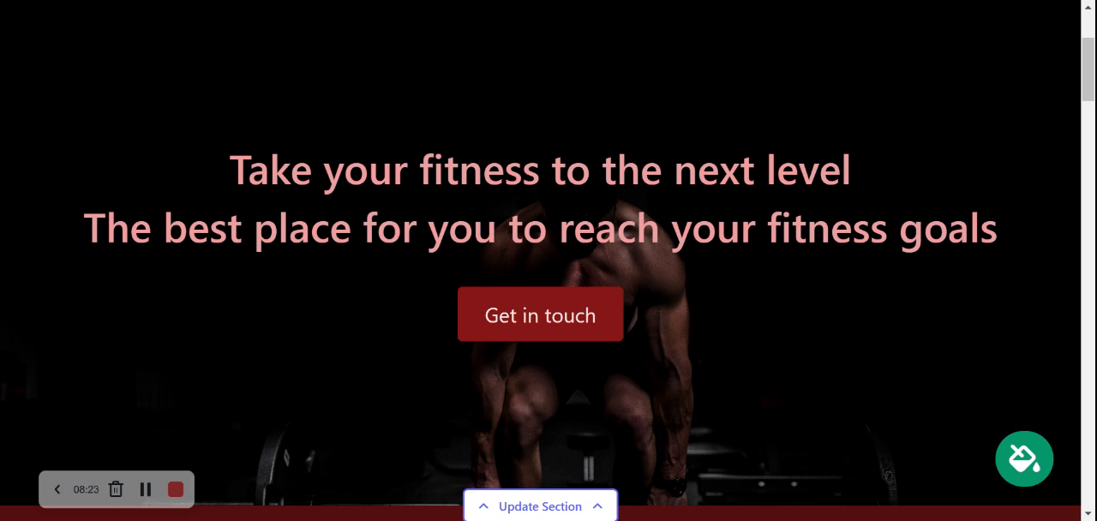
scroll(549, 282, down, 1)
click(529, 448)
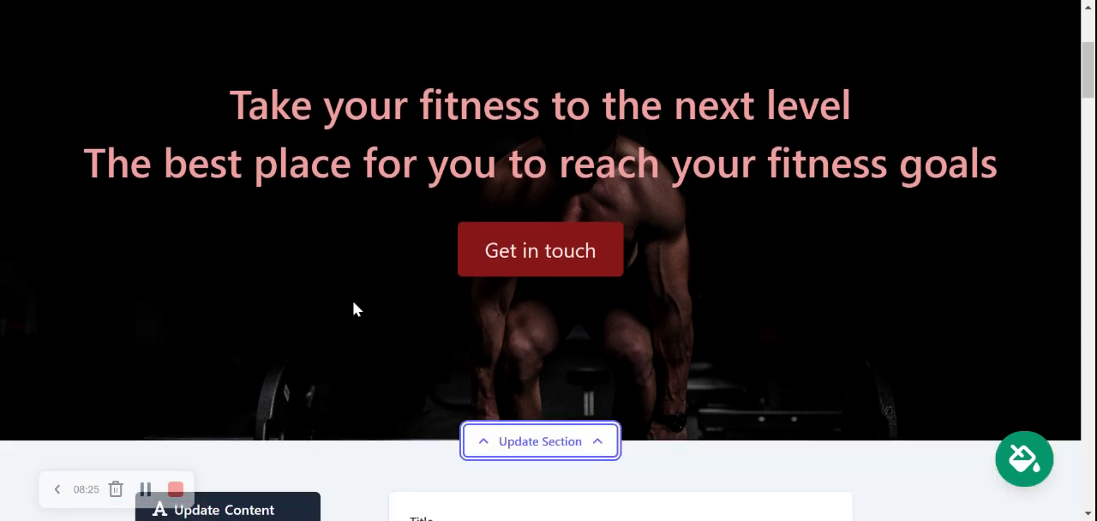
scroll(356, 310, down, 1)
scroll(356, 310, down, 1)
click(249, 360)
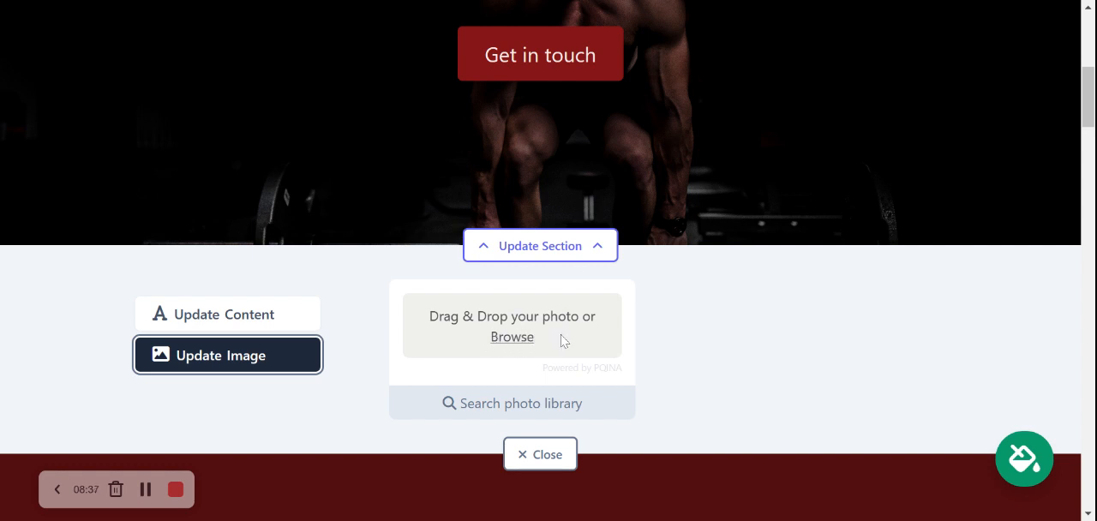
click(557, 415)
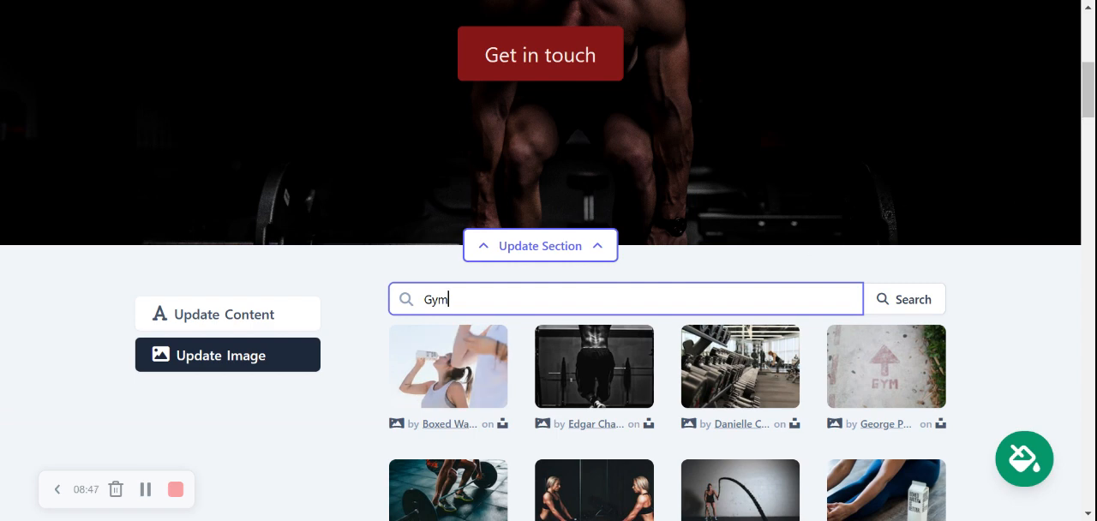
Choose the photo of the dumbbell rack in a bright gym as the hero section's background and save it.
drag(1089, 90, 1089, 114)
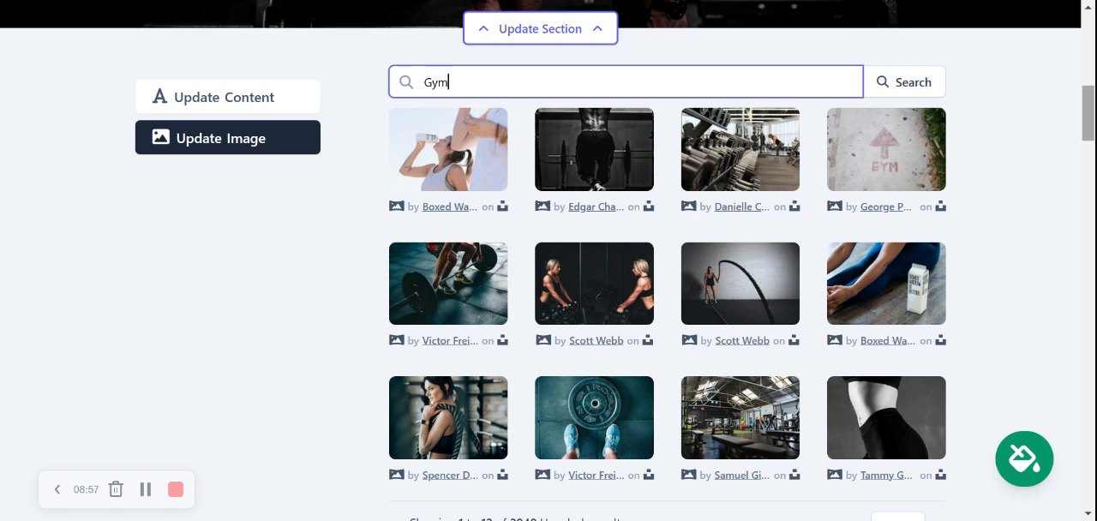
click(757, 178)
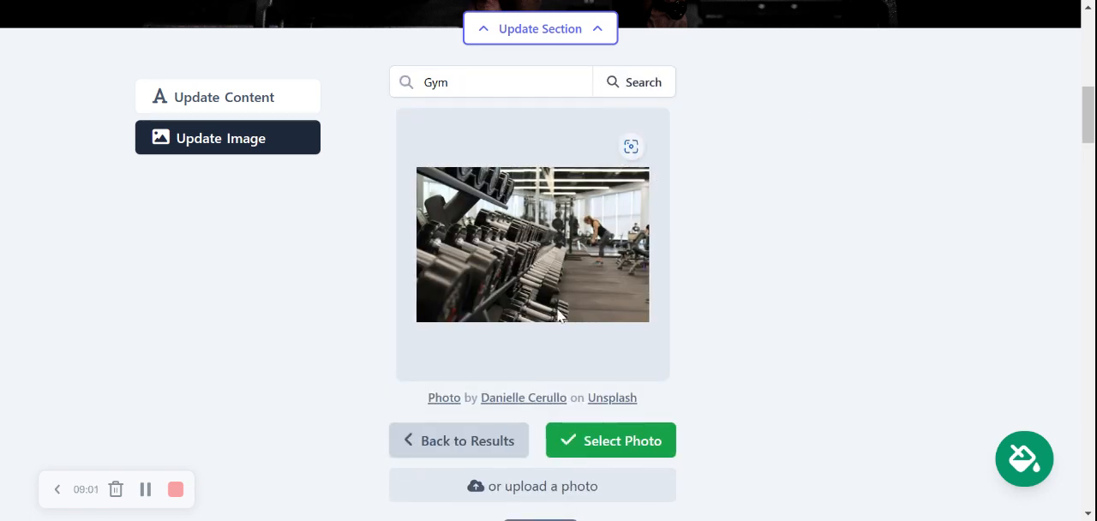
click(601, 441)
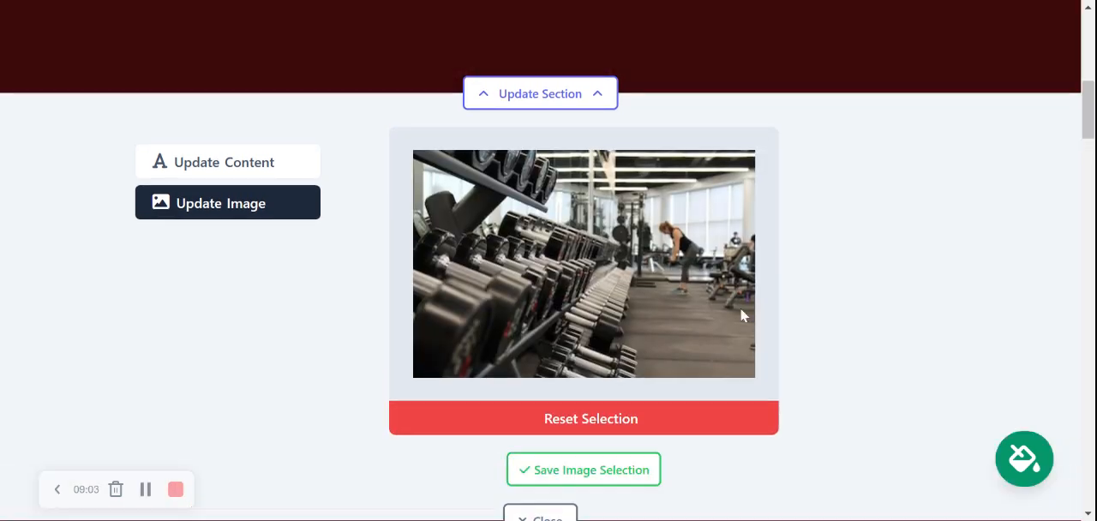
click(583, 470)
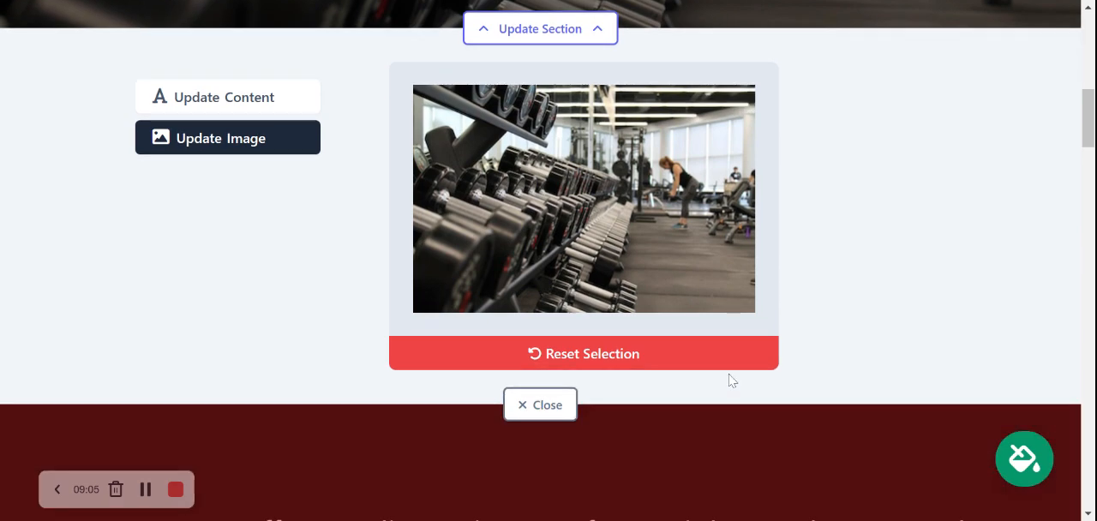
click(570, 397)
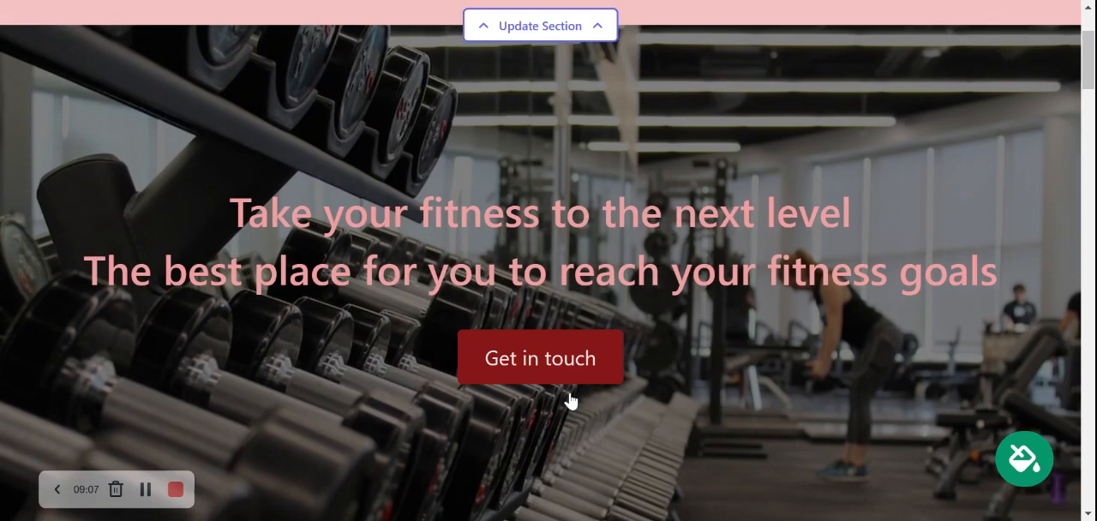
In the hero section's content settings, set the button text to "View our rates".
scroll(570, 400, down, 5)
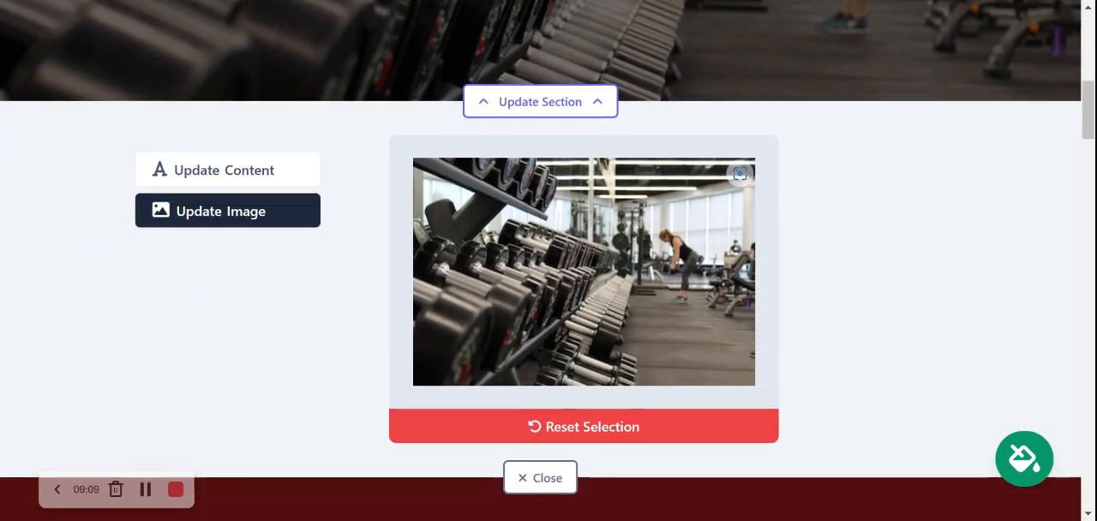
click(264, 163)
scroll(630, 122, up, 4)
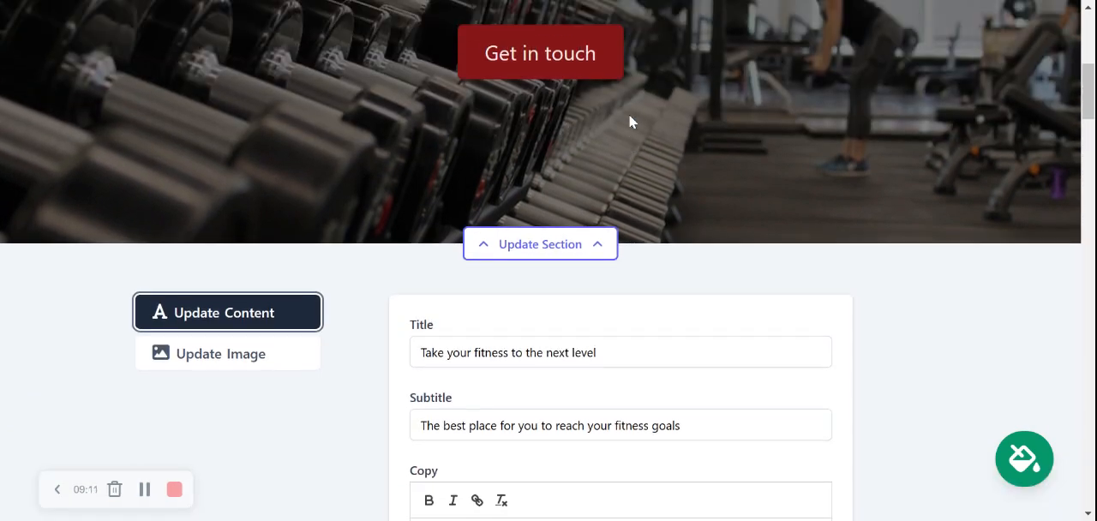
scroll(630, 121, down, 3)
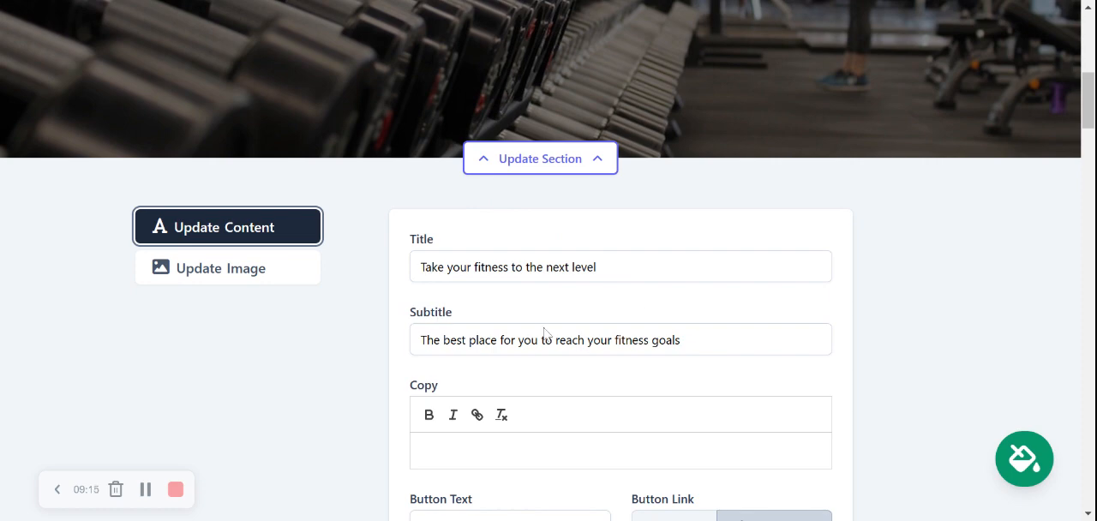
scroll(636, 319, down, 2)
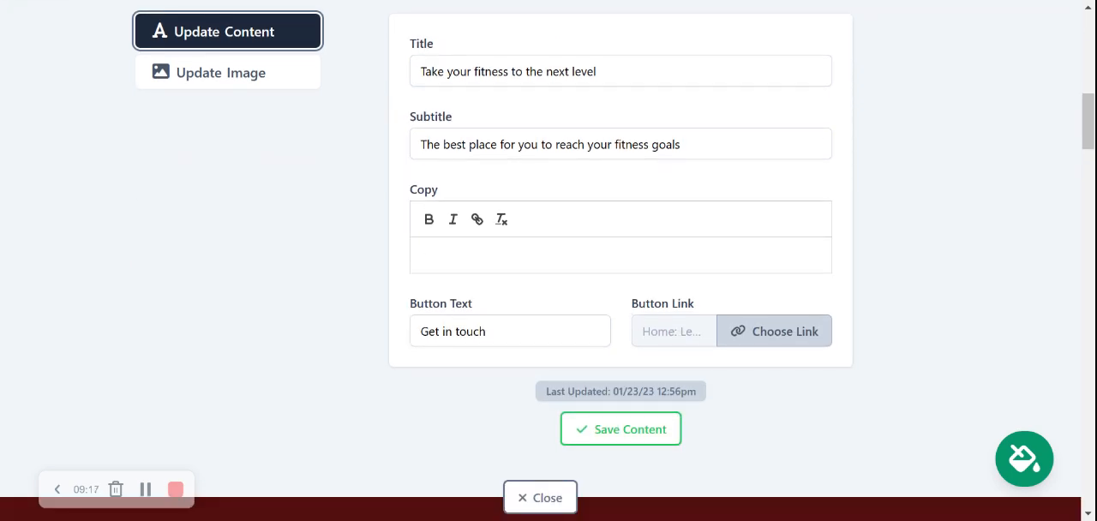
scroll(636, 319, up, 1)
scroll(568, 147, up, 4)
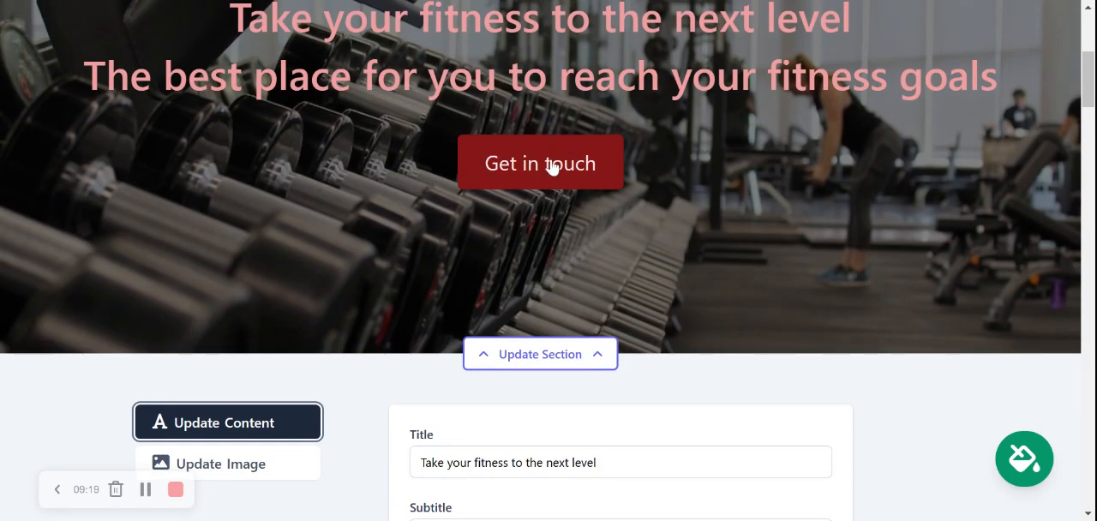
scroll(551, 167, down, 1)
scroll(552, 167, down, 5)
click(486, 331)
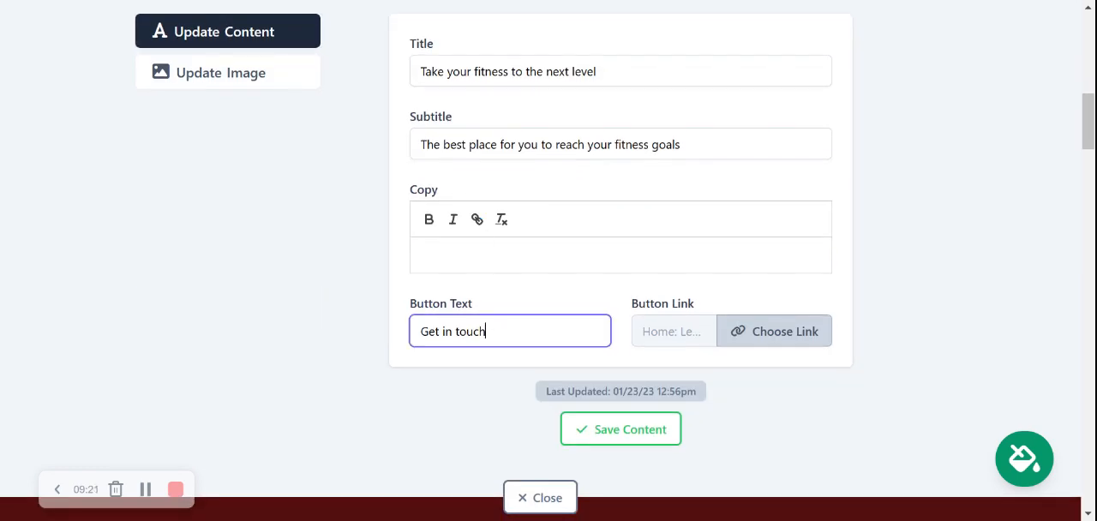
key(ctrl+a)
text(View our rates)
Review the action and PDF file options available for the hero button's link.
click(776, 332)
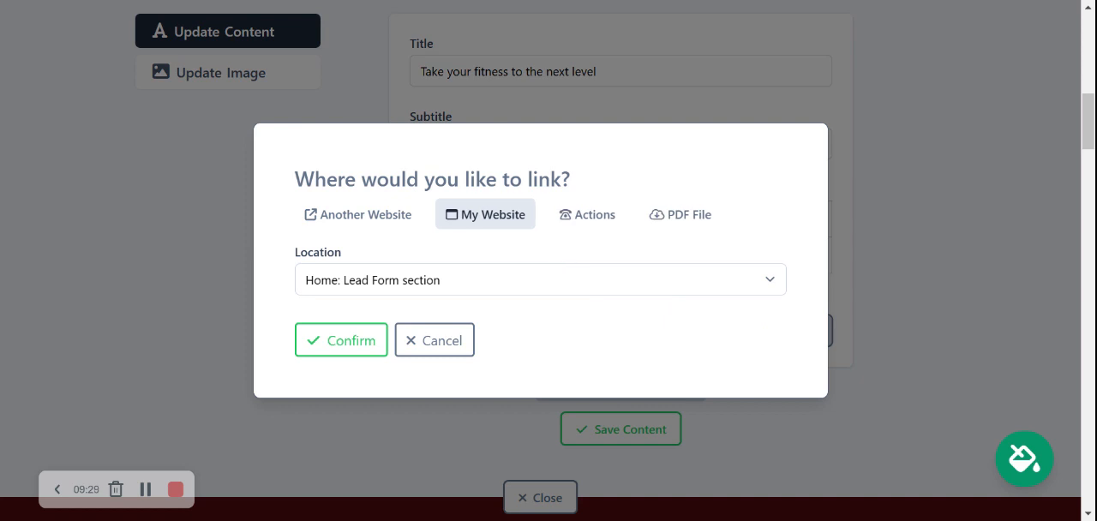
click(596, 215)
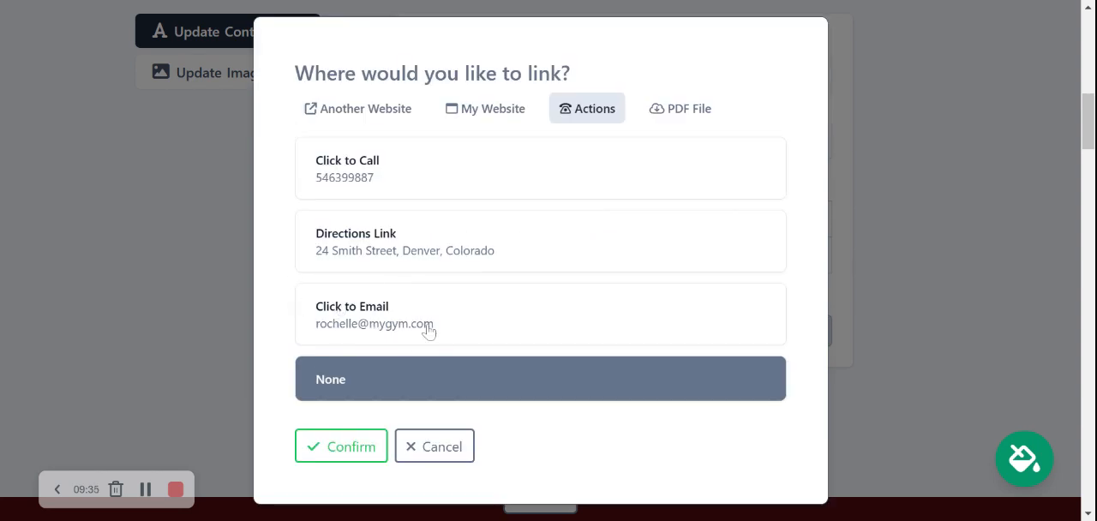
click(684, 112)
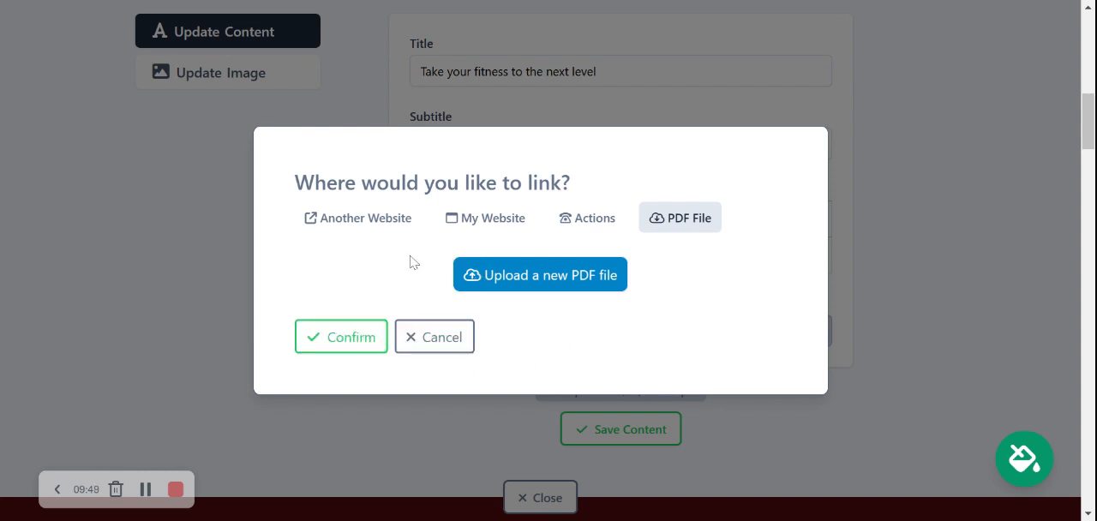
Confirm the link settings without uploading a PDF, save the hero content and close the section's editor.
click(380, 336)
click(645, 433)
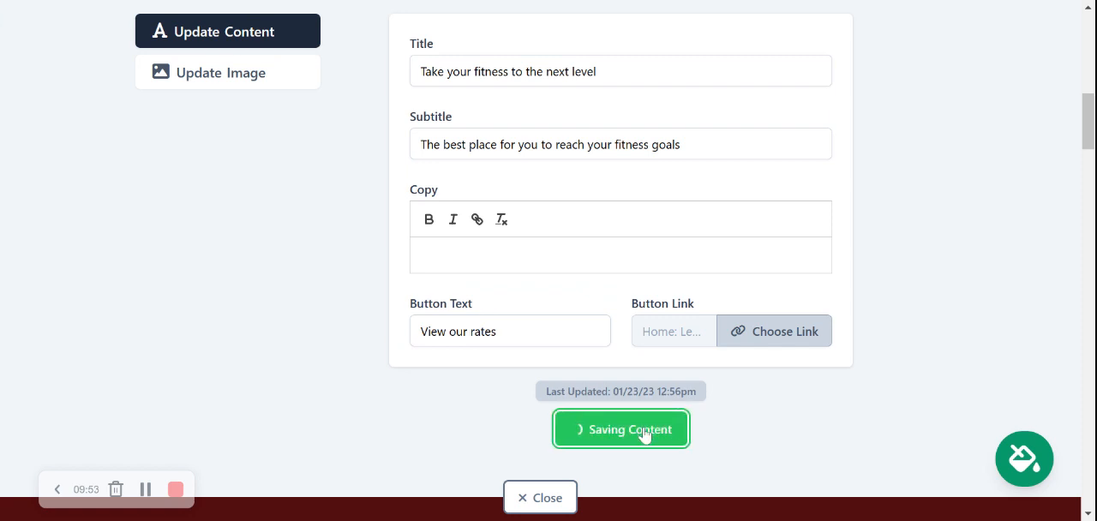
click(556, 500)
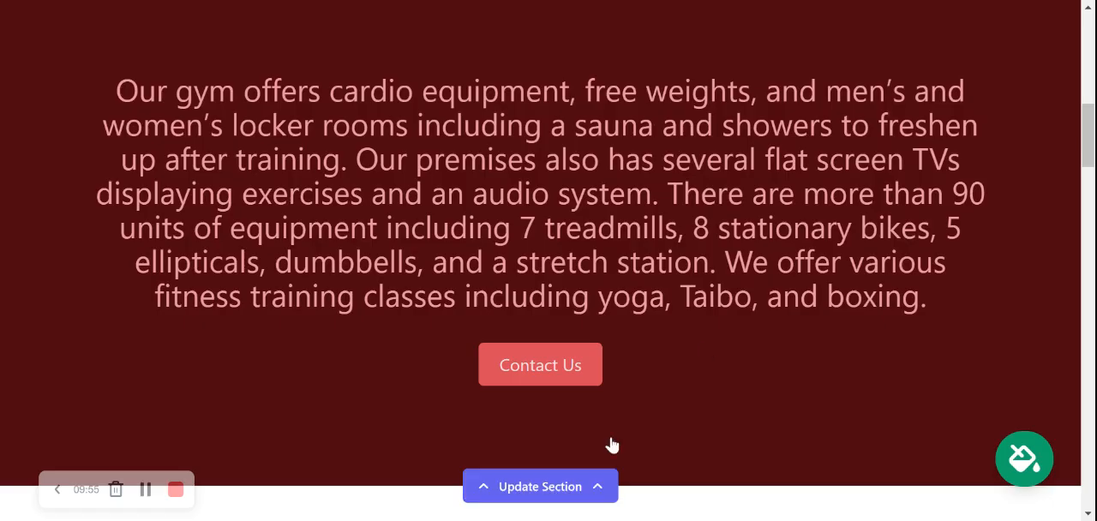
Examine the gym description below the hero section, highlighting its opening sentences and the equipment details.
scroll(784, 298, up, 1)
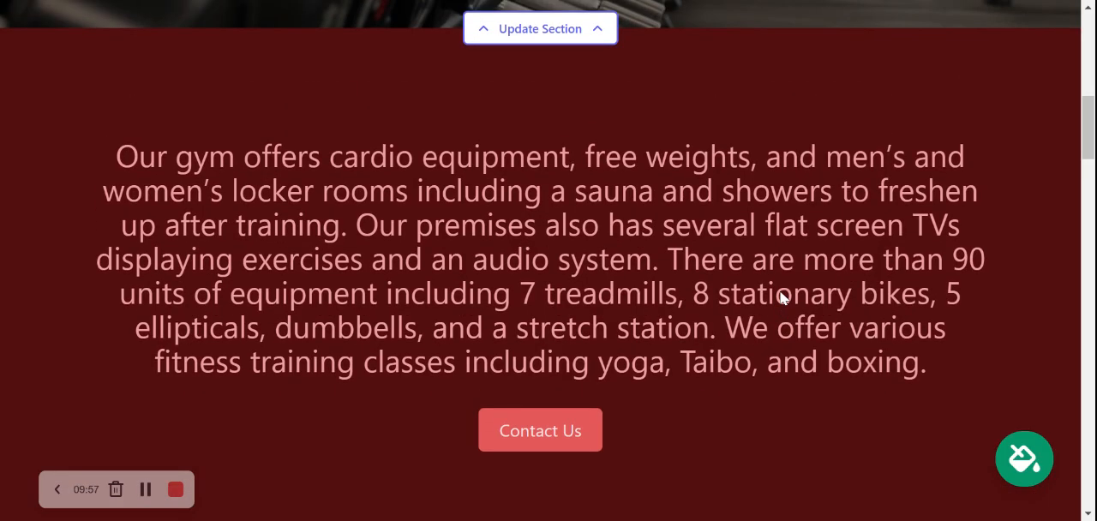
drag(1089, 128, 1089, 143)
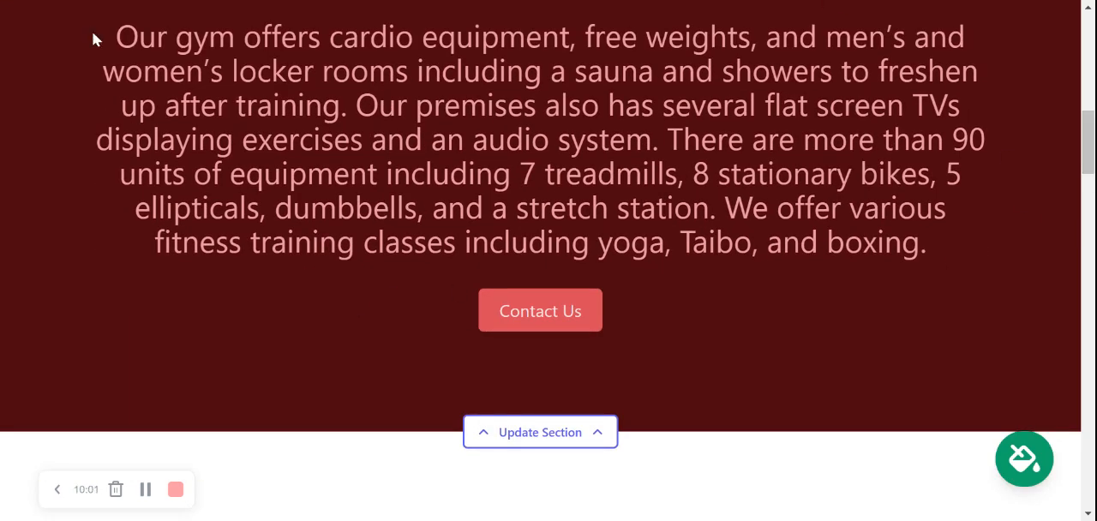
drag(90, 34, 700, 140)
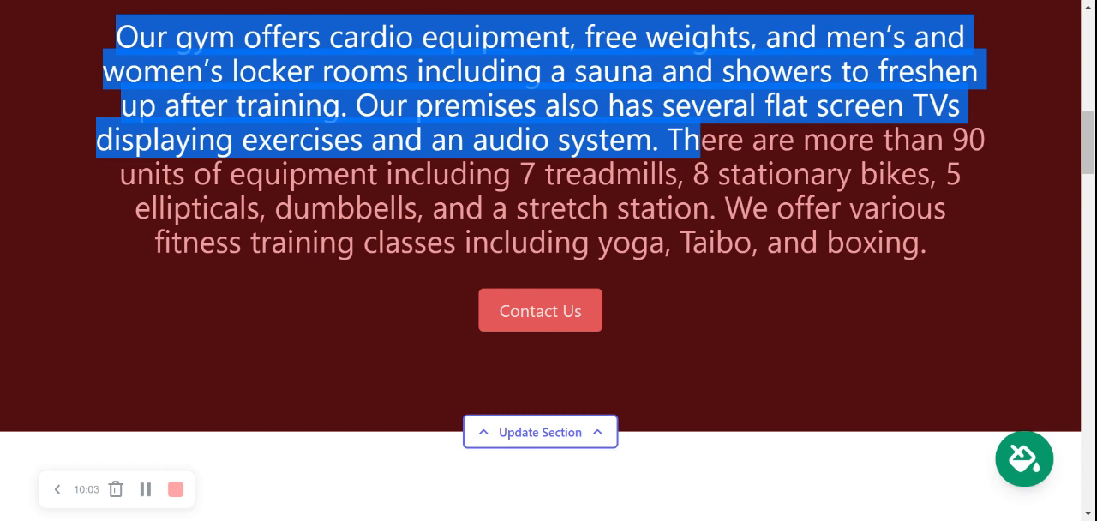
click(700, 140)
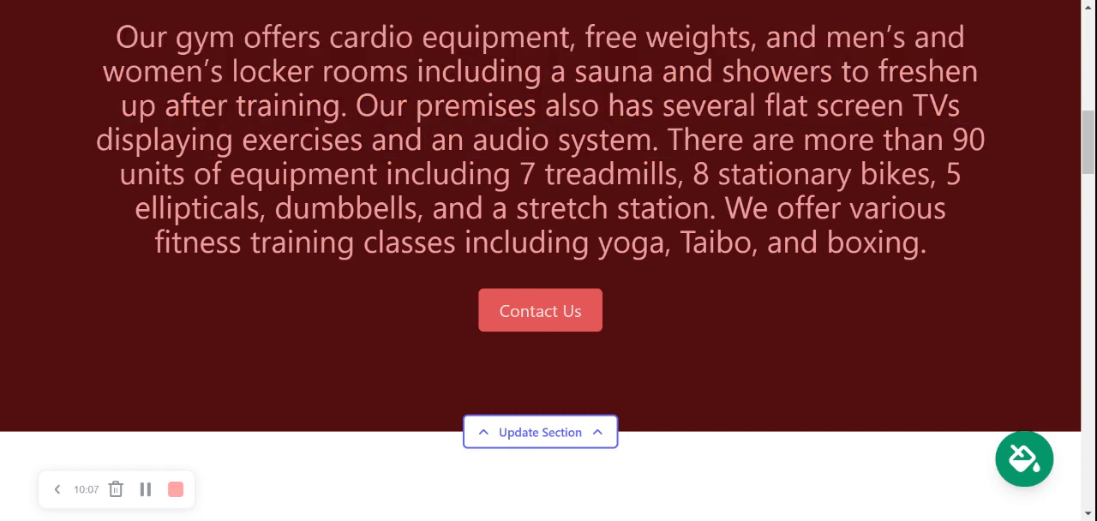
drag(521, 174, 709, 174)
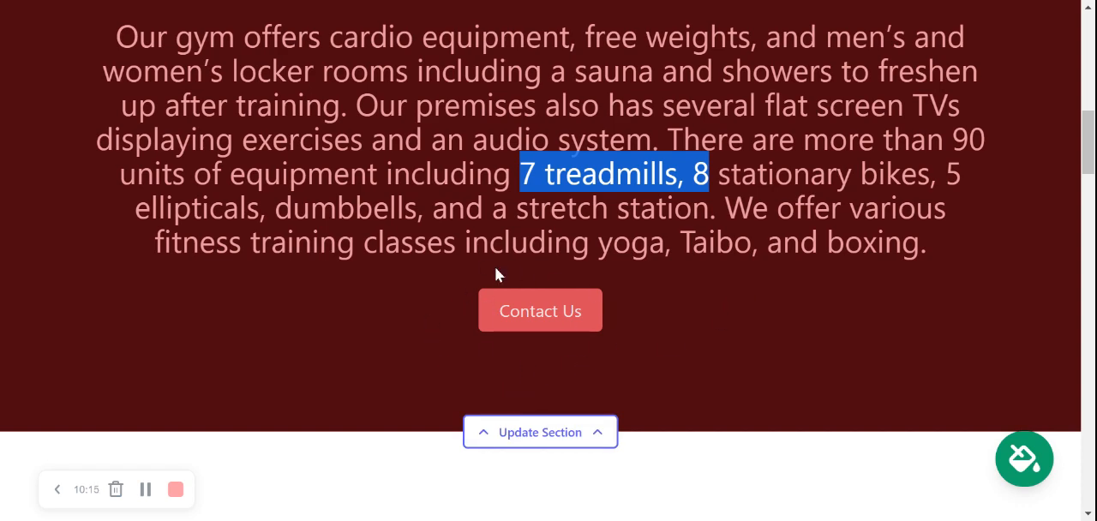
Examine the About Us section's text and dumbbell image, continuing down to the full-width gym photo.
scroll(524, 273, down, 5)
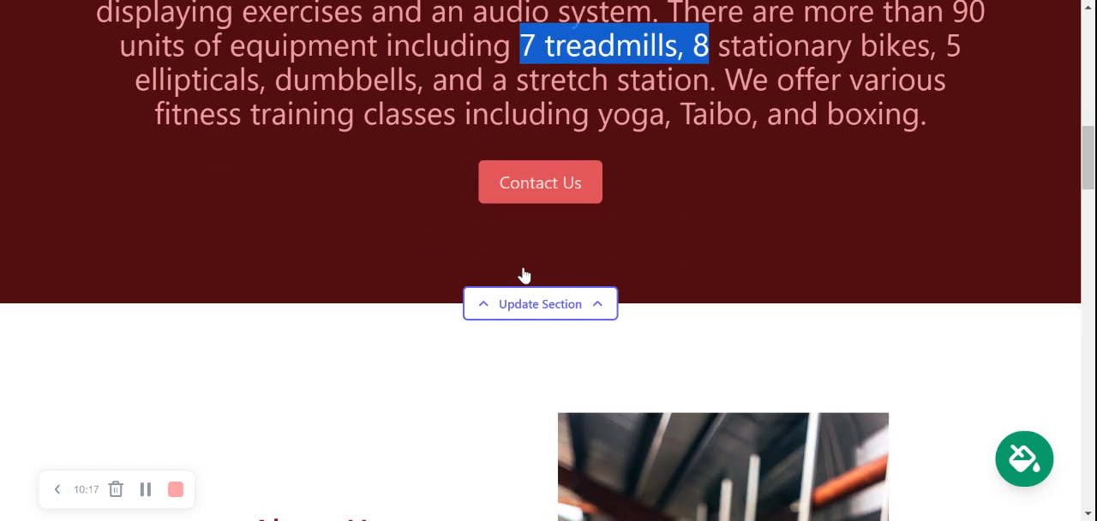
scroll(525, 273, down, 2)
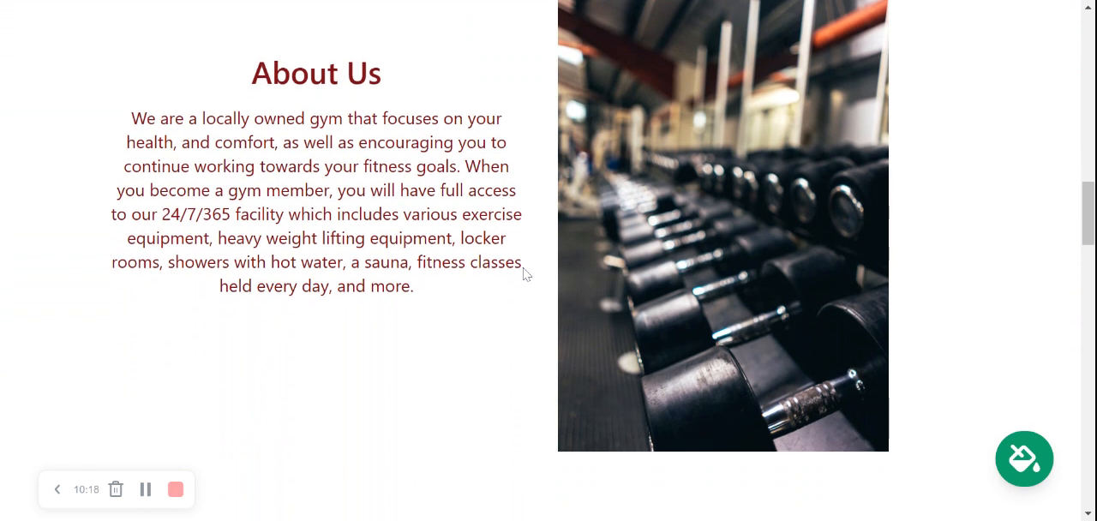
scroll(522, 274, up, 1)
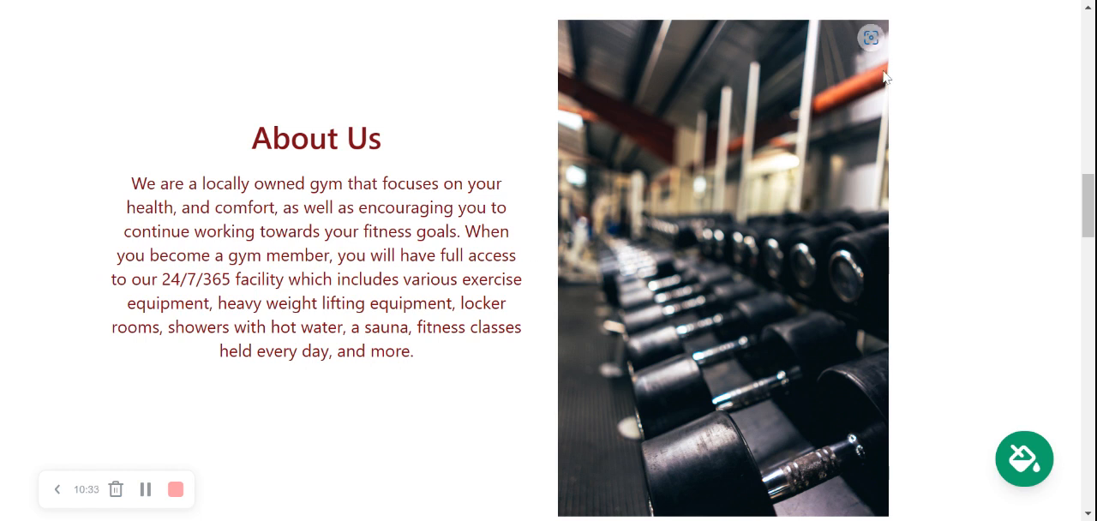
scroll(701, 351, down, 2)
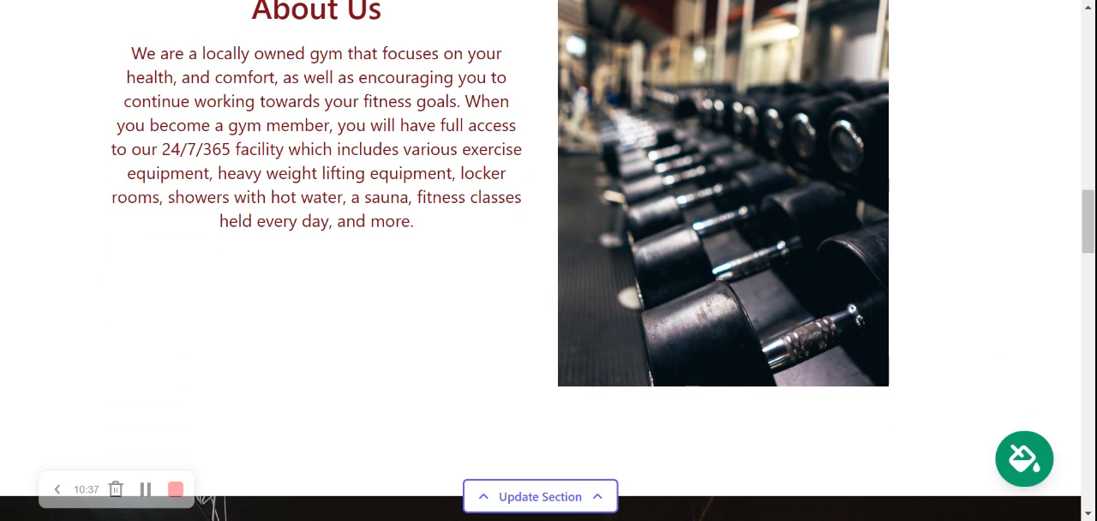
scroll(549, 260, down, 5)
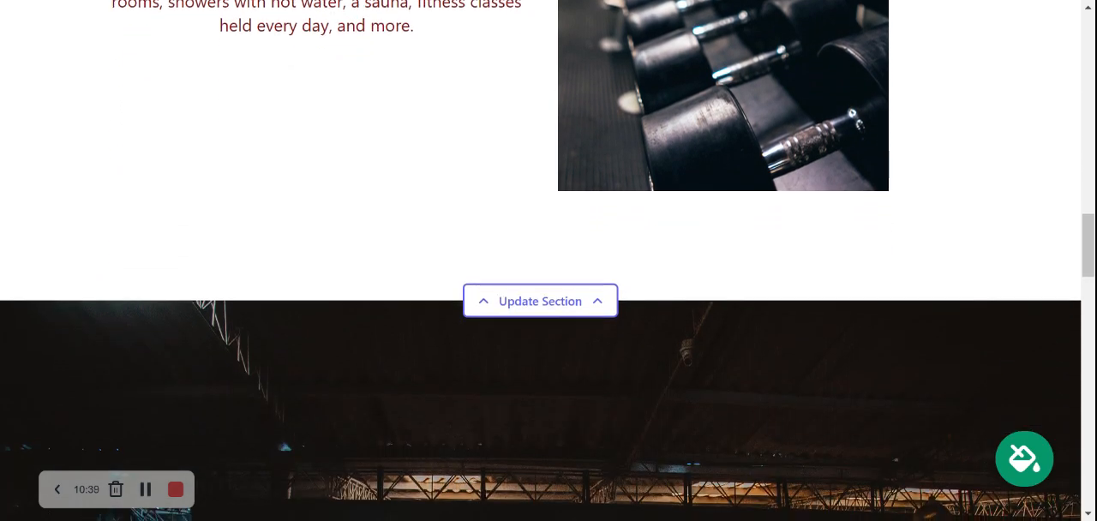
scroll(549, 261, down, 4)
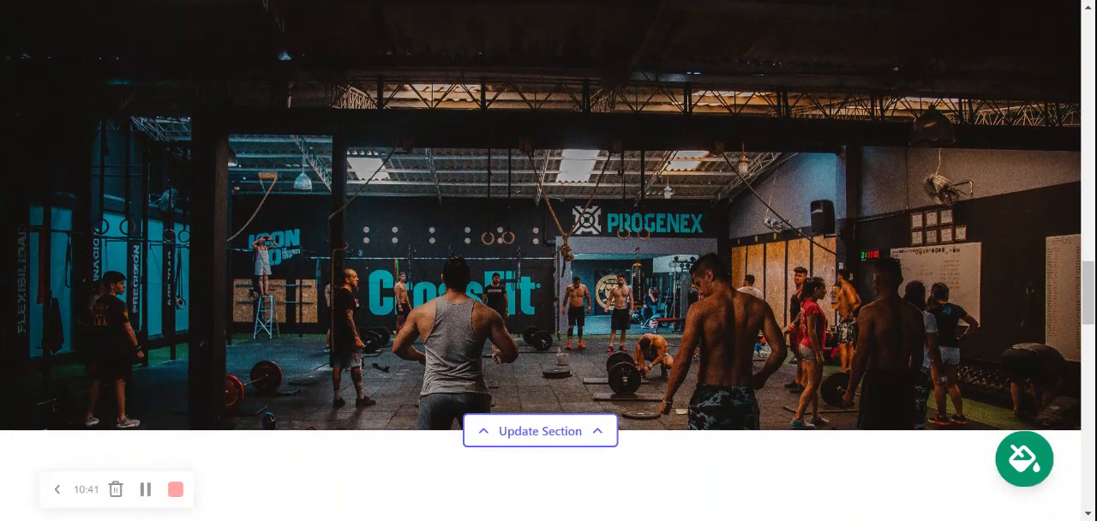
Replace the full-width CrossFit photo with the barbell deadlift picture from the photo library's "Gym" results.
click(569, 431)
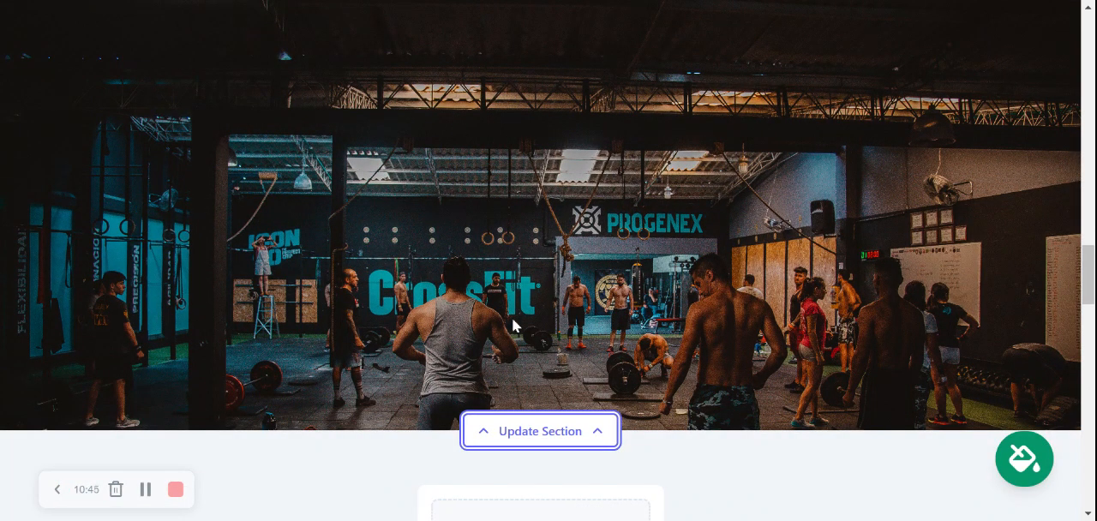
click(569, 428)
scroll(739, 330, down, 3)
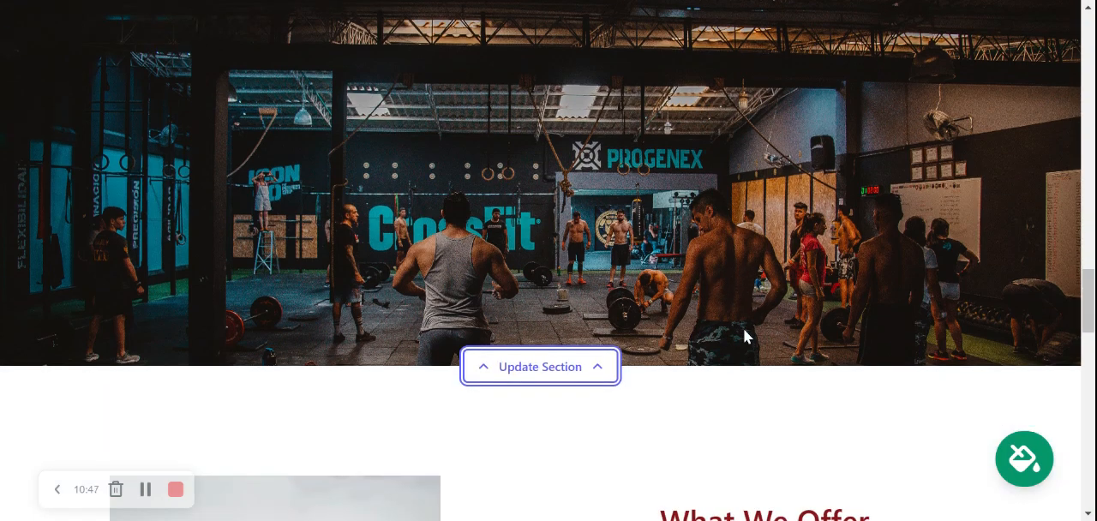
click(548, 247)
scroll(629, 223, down, 1)
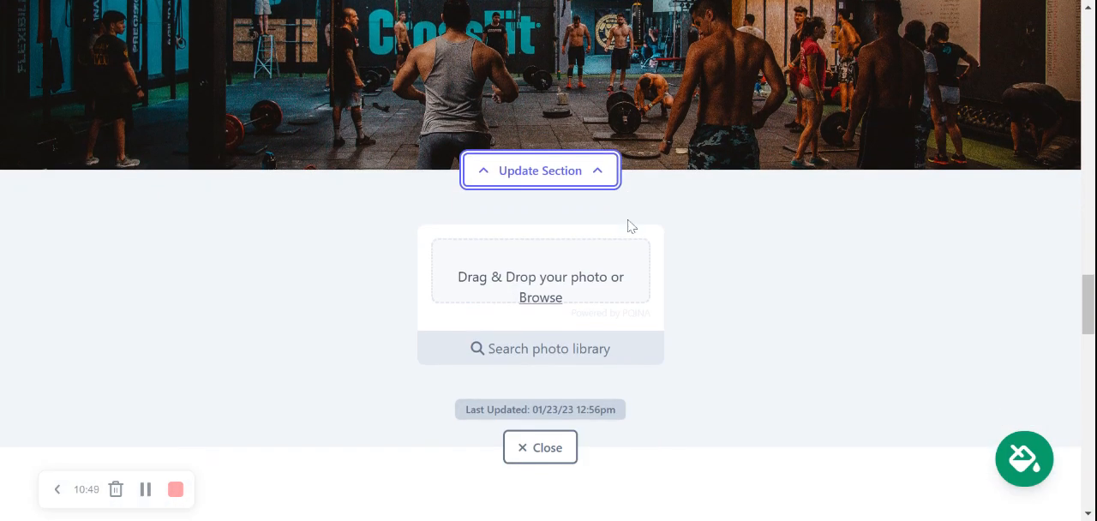
click(555, 349)
scroll(397, 193, down, 2)
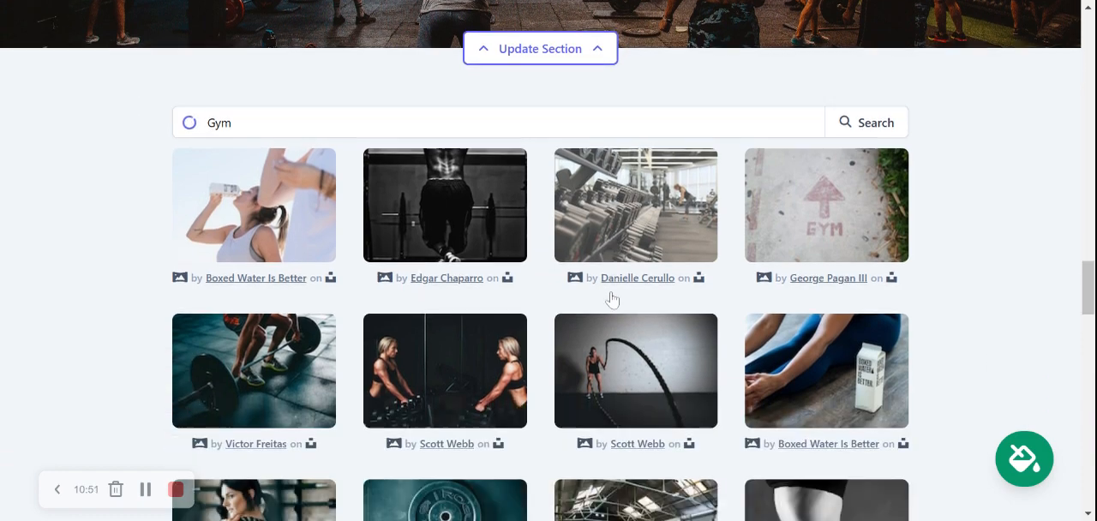
click(283, 348)
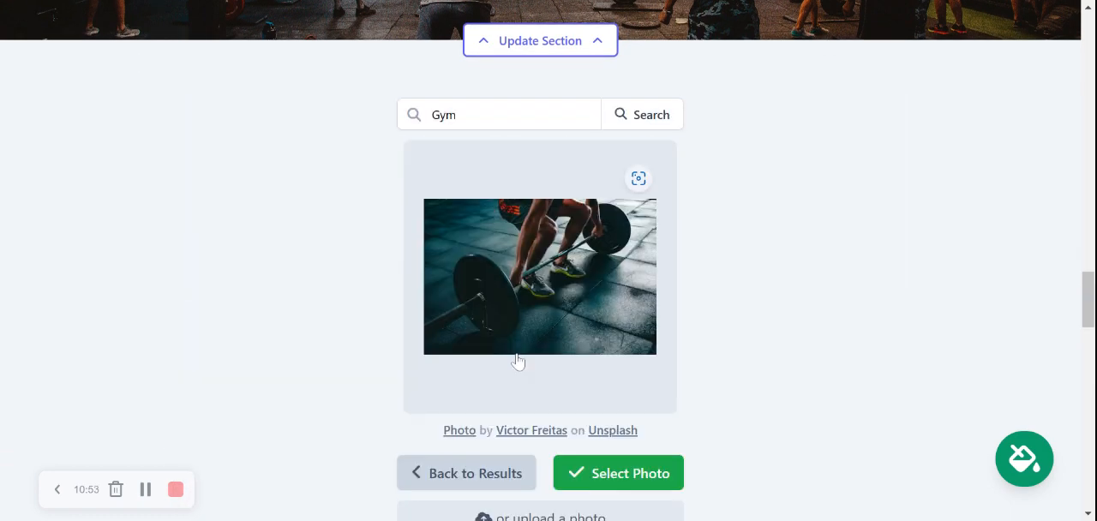
click(603, 471)
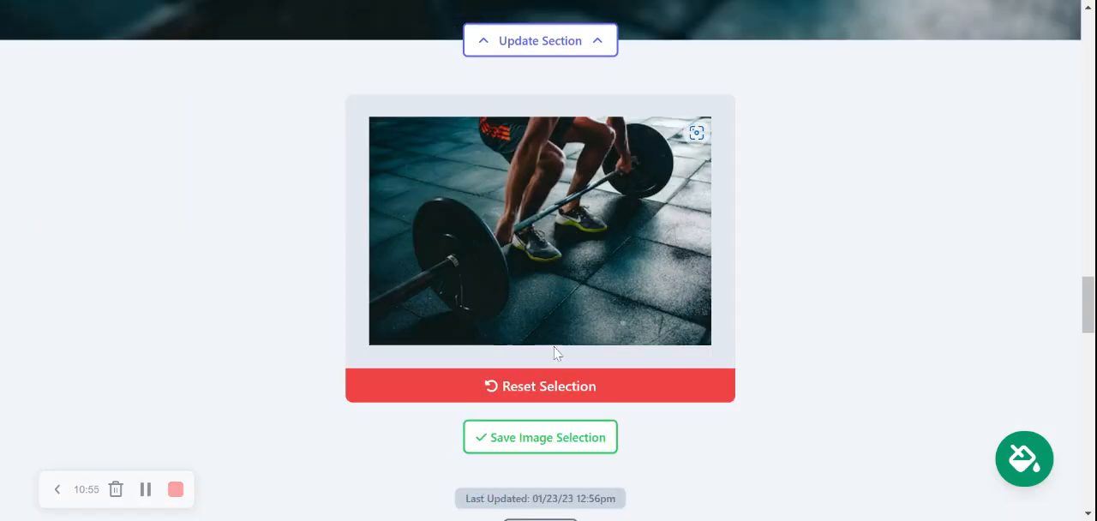
click(480, 439)
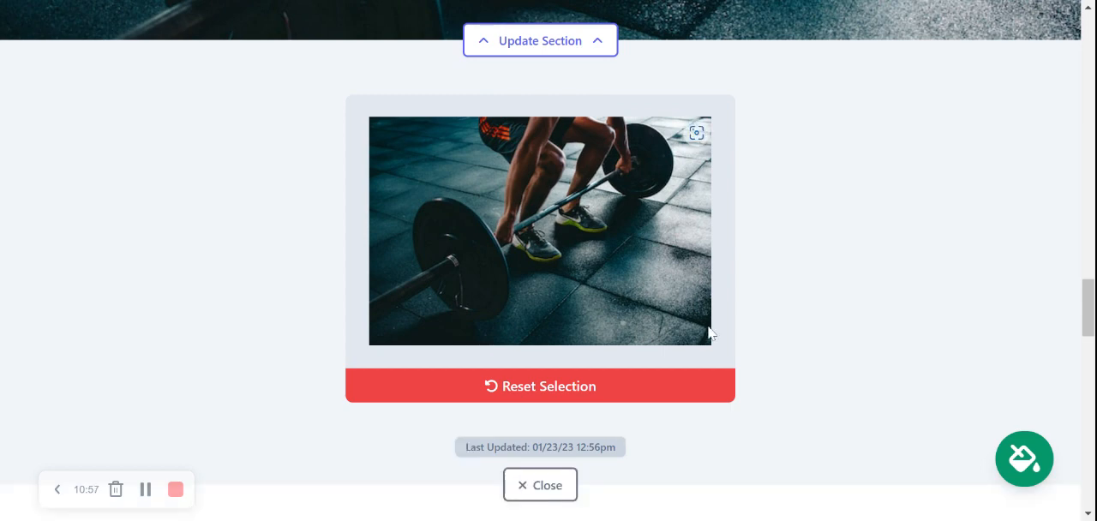
Check the new barbell photo on the page and close that section's editor.
scroll(710, 334, up, 1)
scroll(709, 335, up, 4)
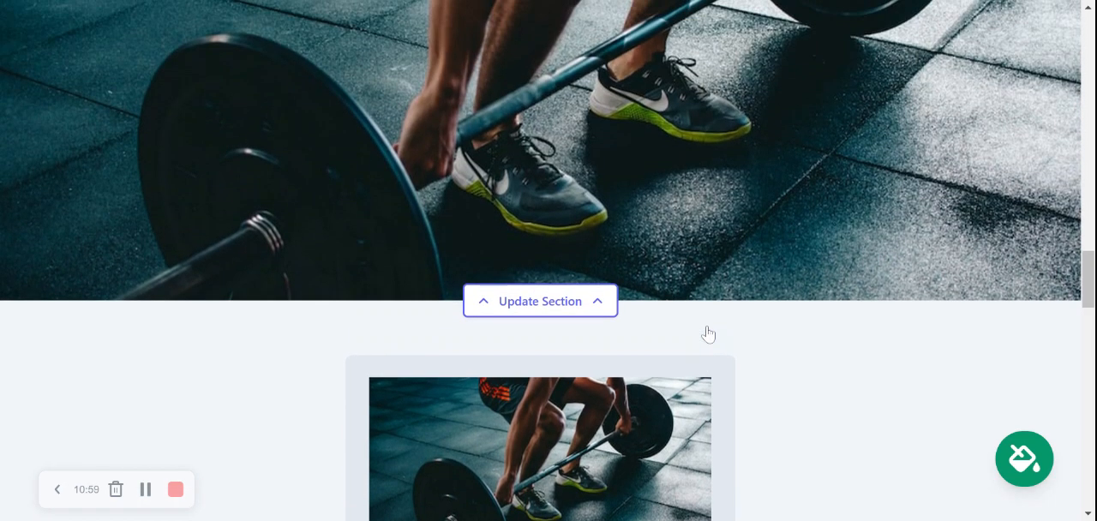
scroll(708, 334, up, 5)
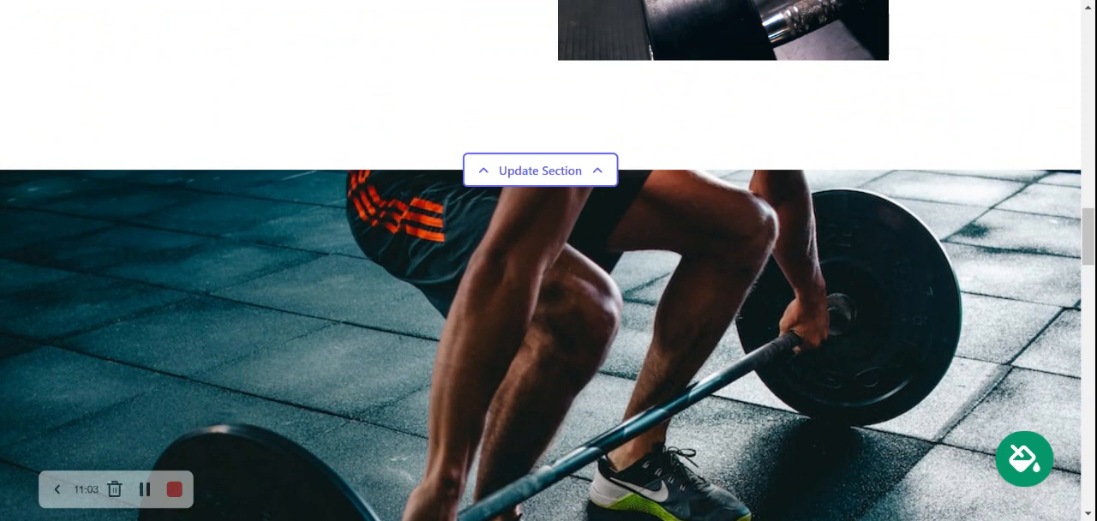
scroll(549, 261, down, 5)
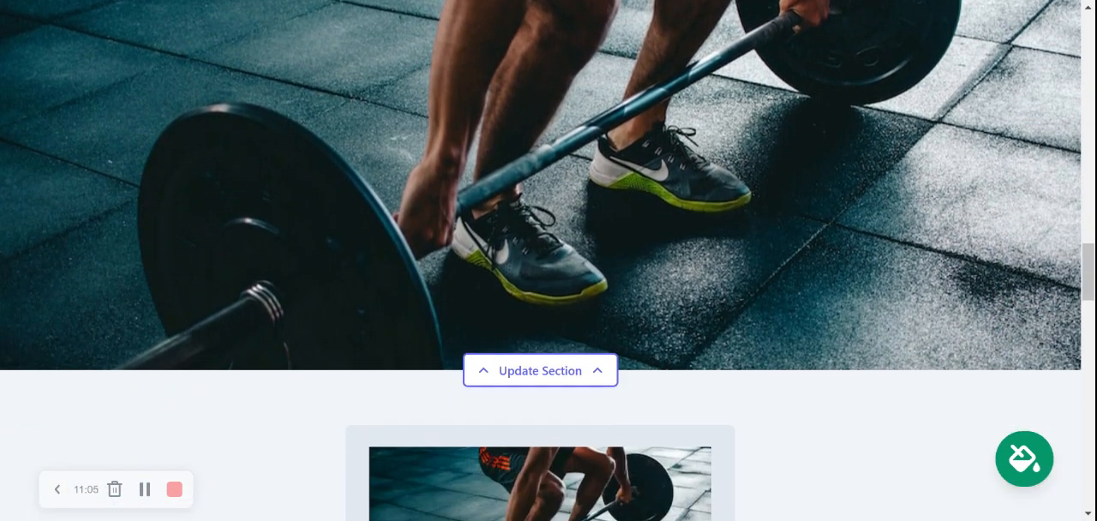
scroll(549, 260, up, 2)
scroll(549, 260, up, 2)
scroll(549, 261, down, 7)
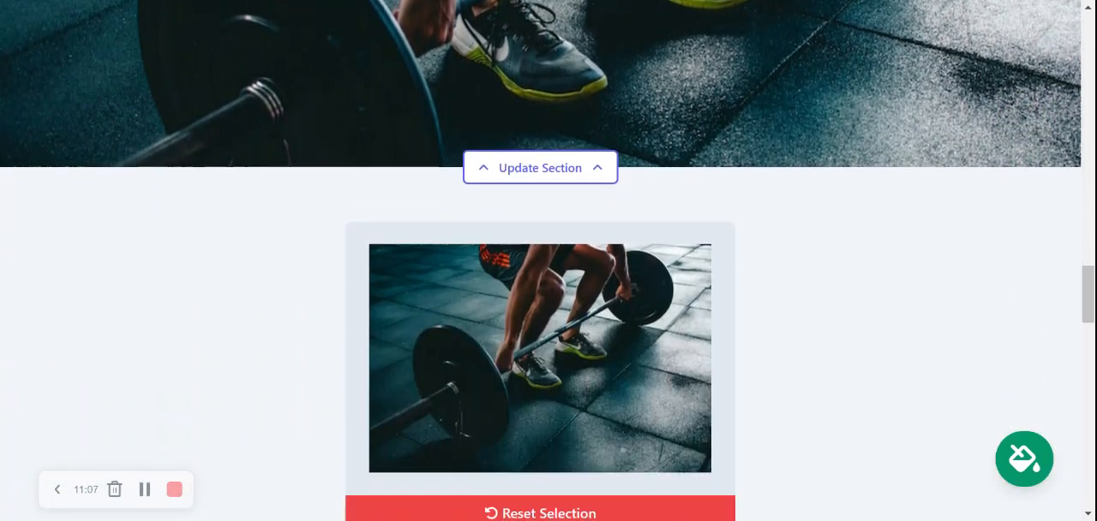
scroll(548, 261, down, 3)
click(545, 486)
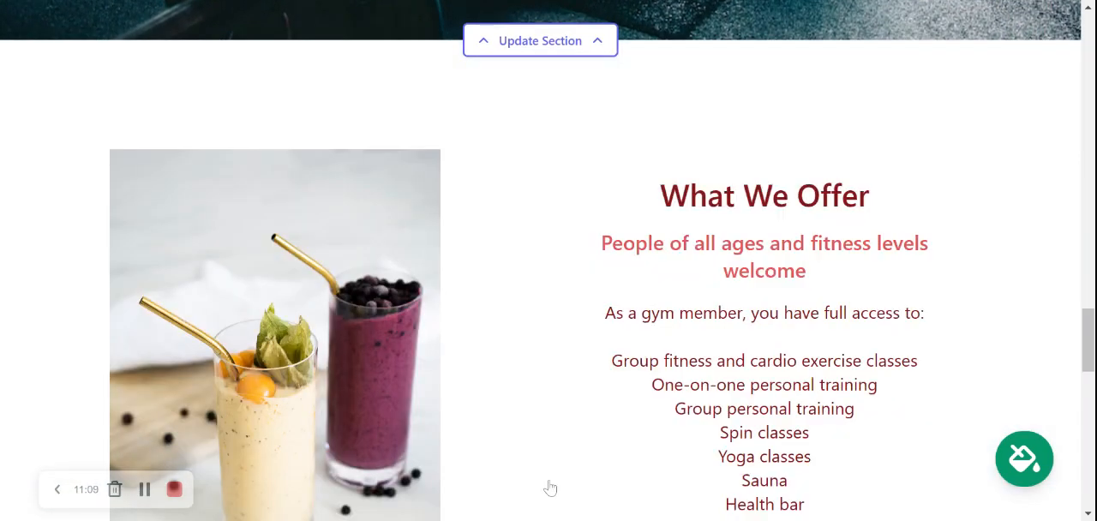
Examine the What We Offer section and the Get In Touch contact form.
scroll(549, 261, down, 2)
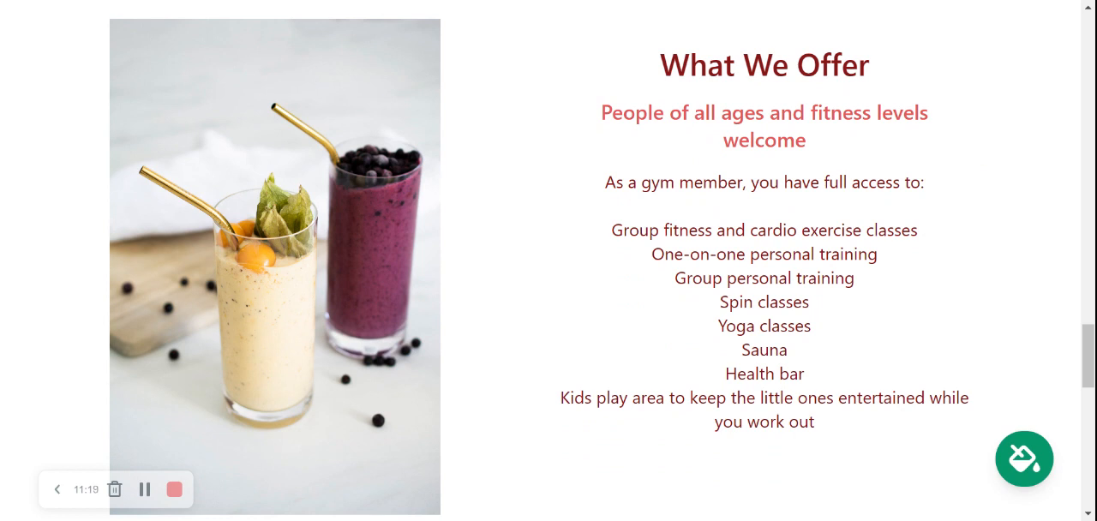
scroll(548, 257, down, 1)
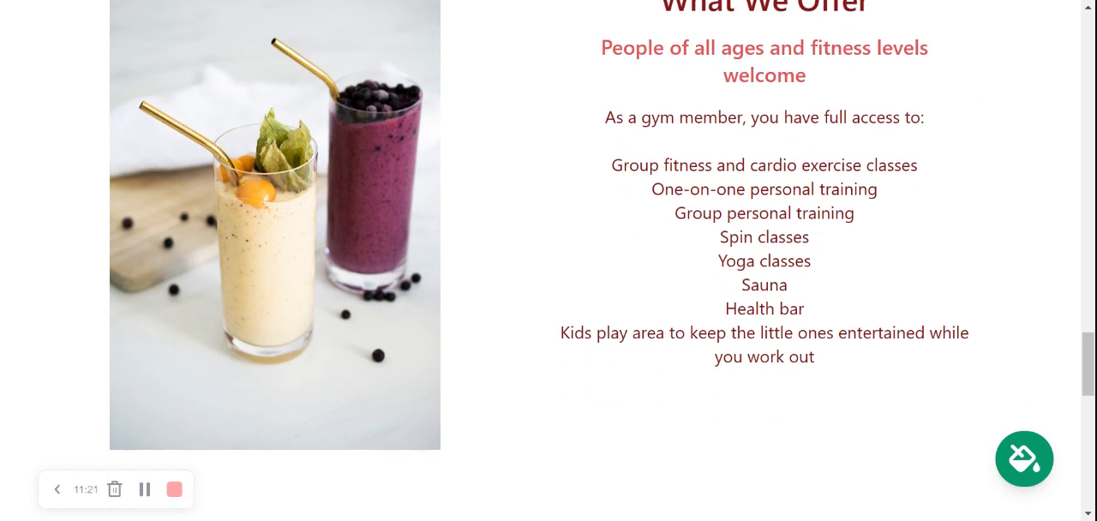
scroll(549, 257, up, 1)
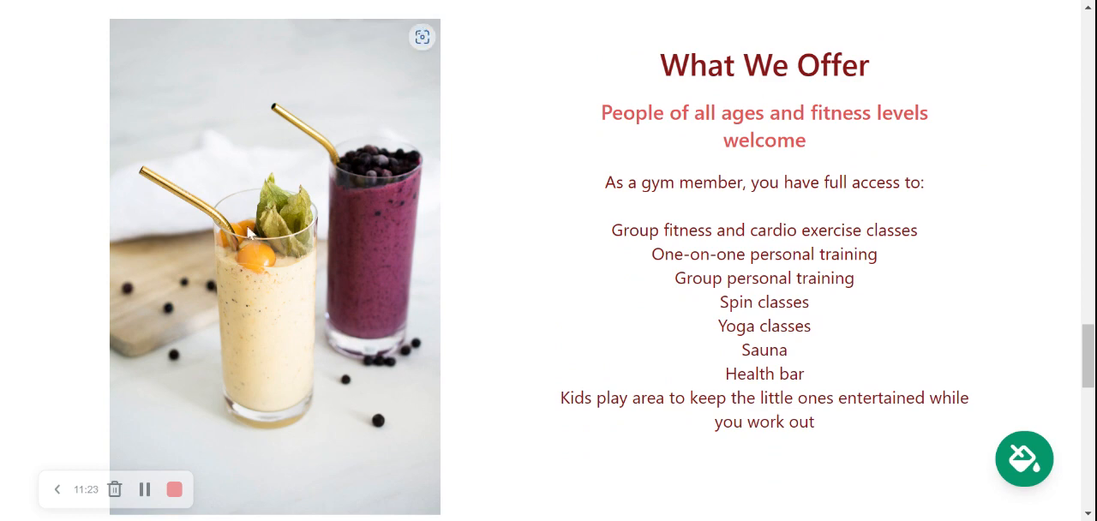
scroll(228, 108, down, 2)
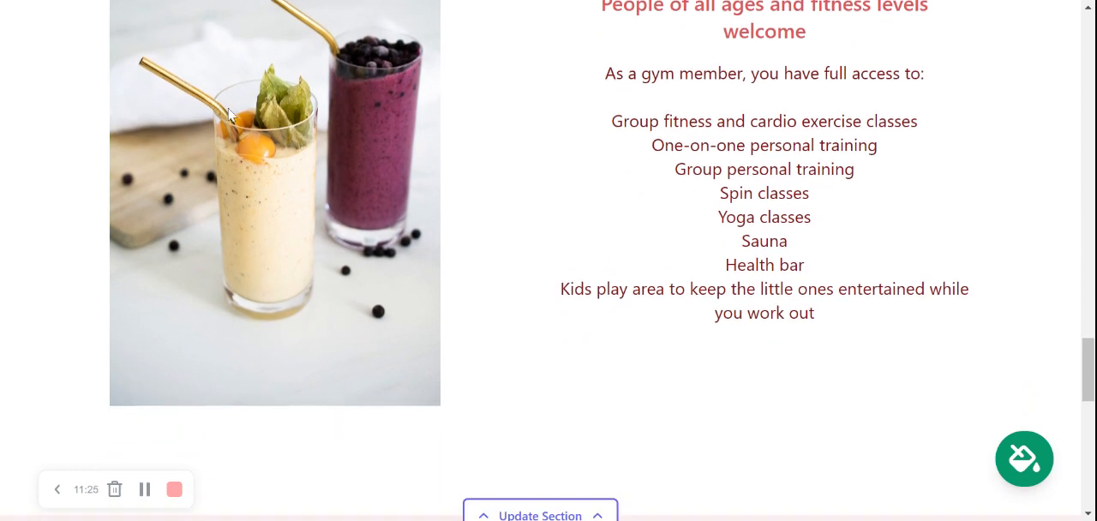
scroll(228, 110, down, 8)
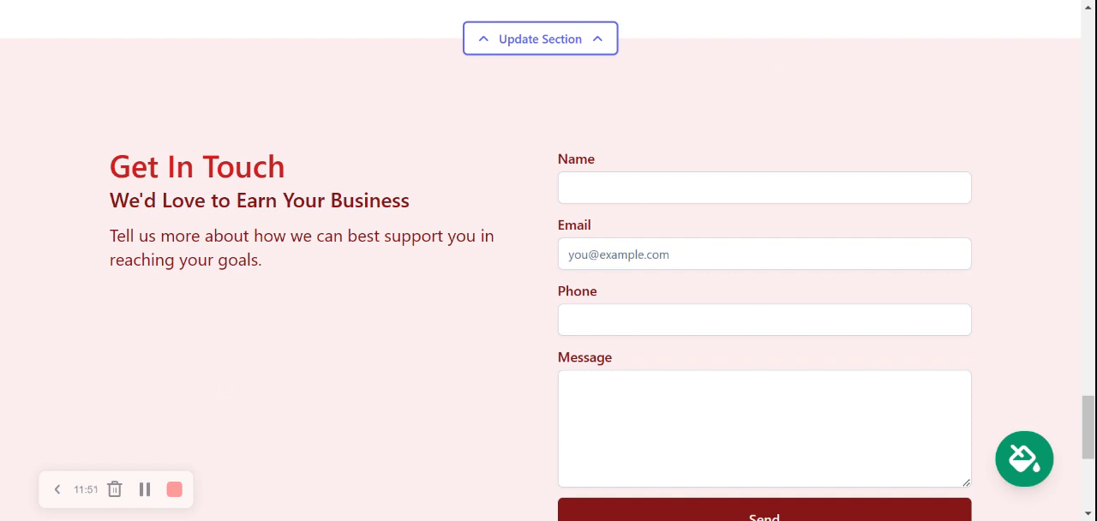
scroll(632, 310, down, 1)
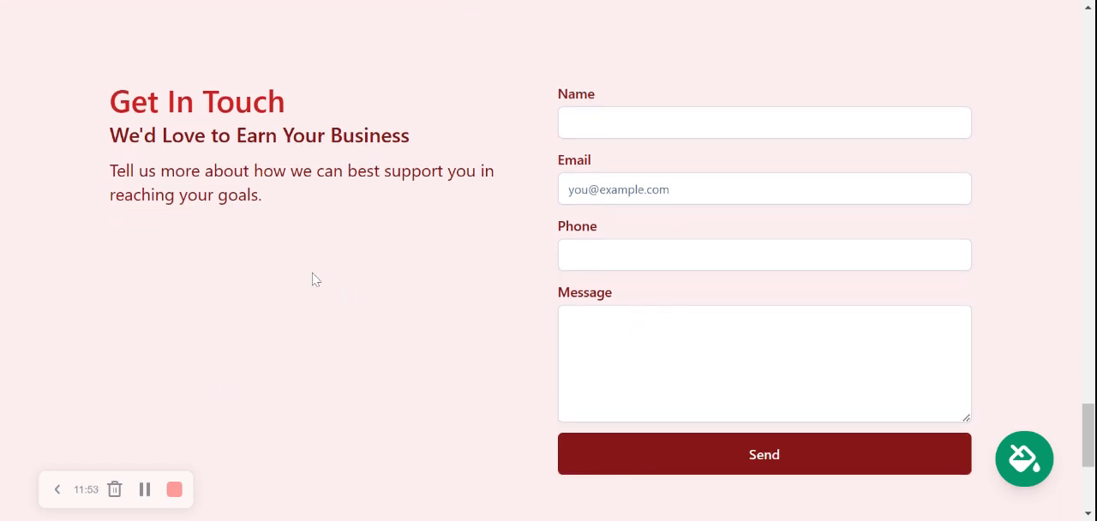
Stop editing the site and open its dashboard to review the domain, leads, location, hours and social link cards.
drag(1089, 436, 1075, 50)
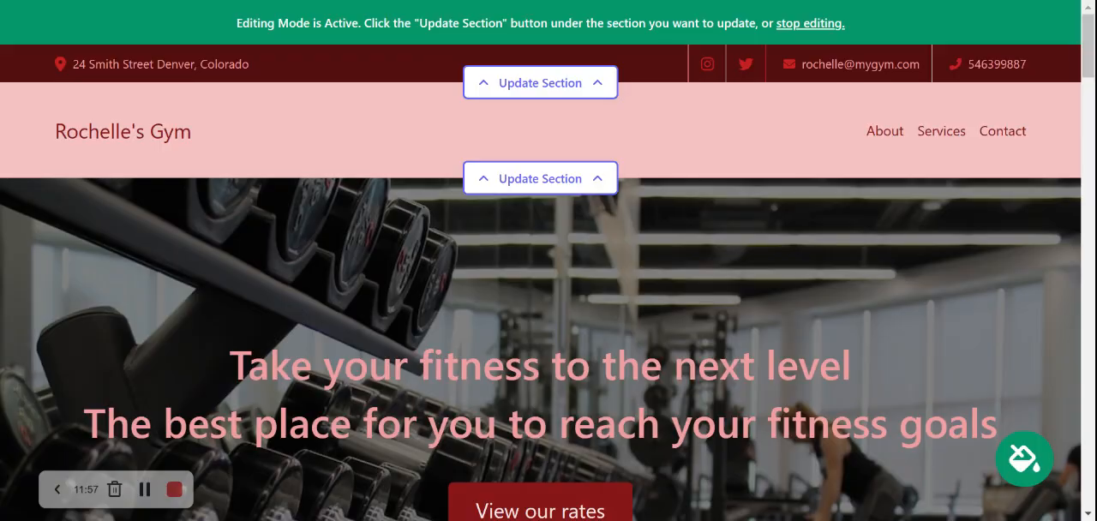
click(793, 24)
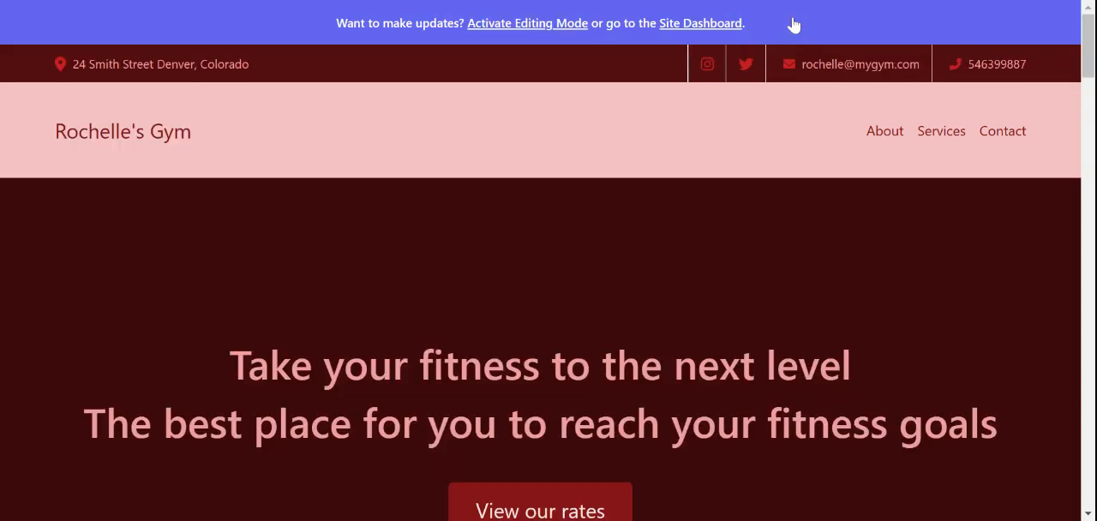
click(715, 24)
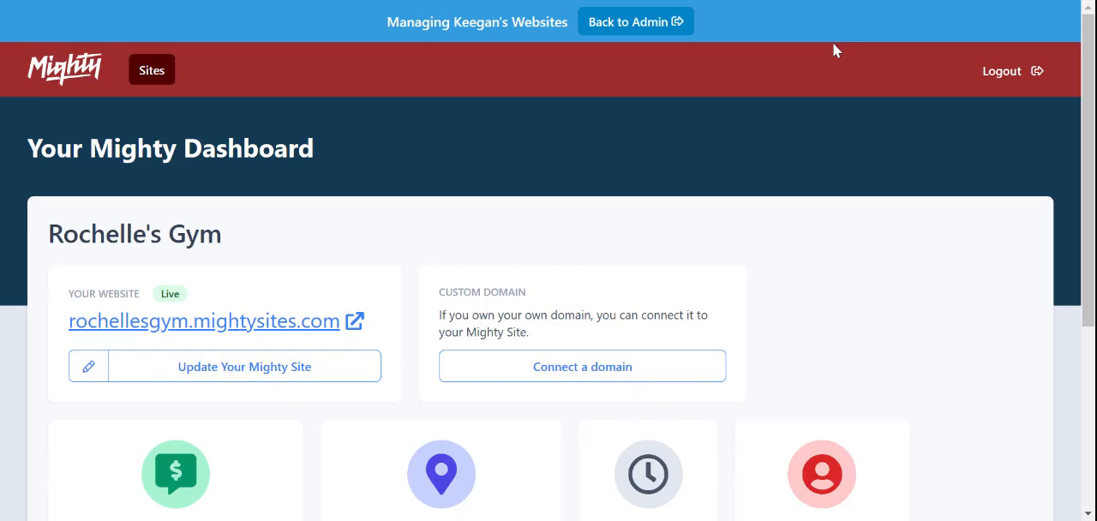
scroll(332, 105, down, 3)
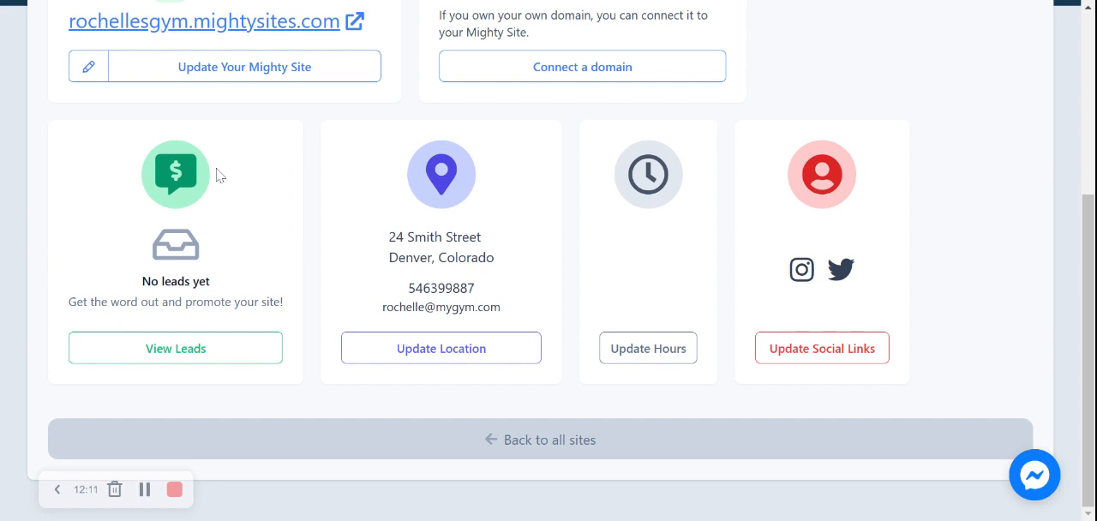
scroll(218, 174, up, 1)
scroll(218, 174, up, 1)
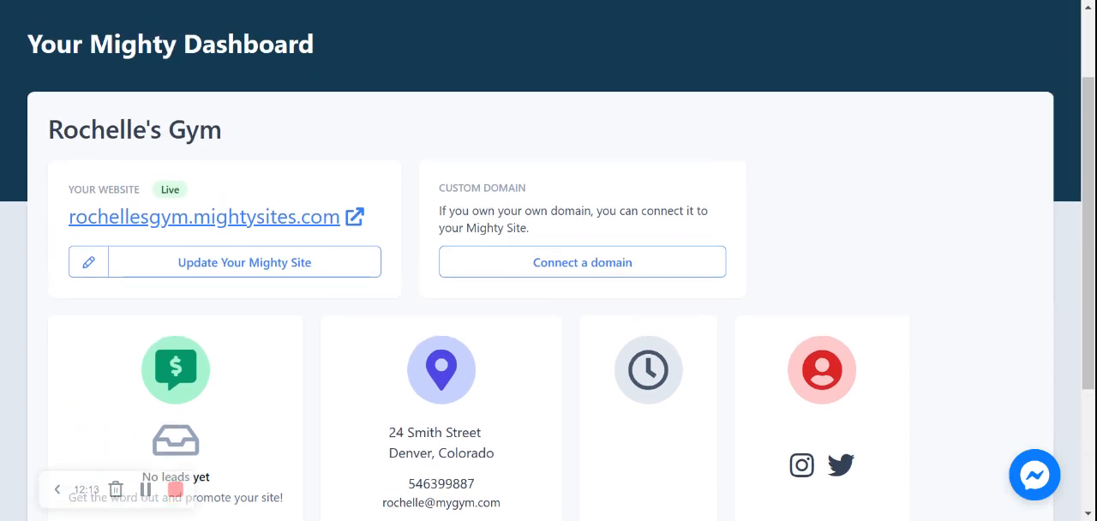